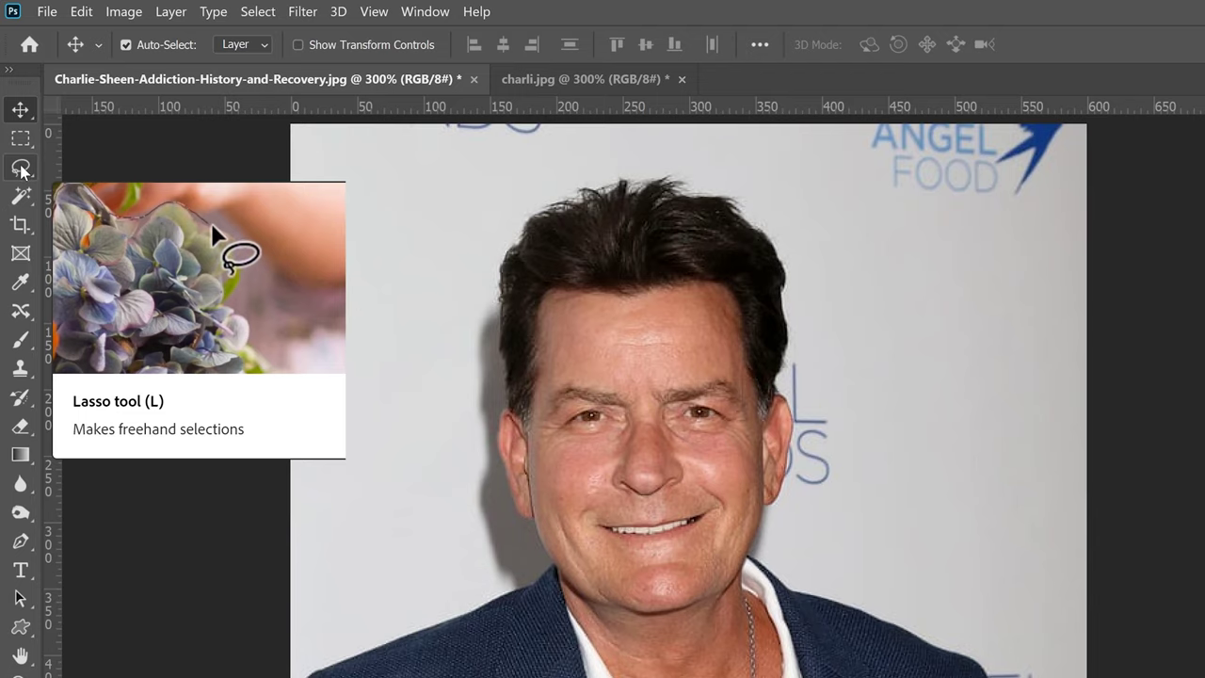
- Lasso the man's face from hairline to chin with a 10 px feather
{"action": "left_click", "coordinate": [21, 167]}
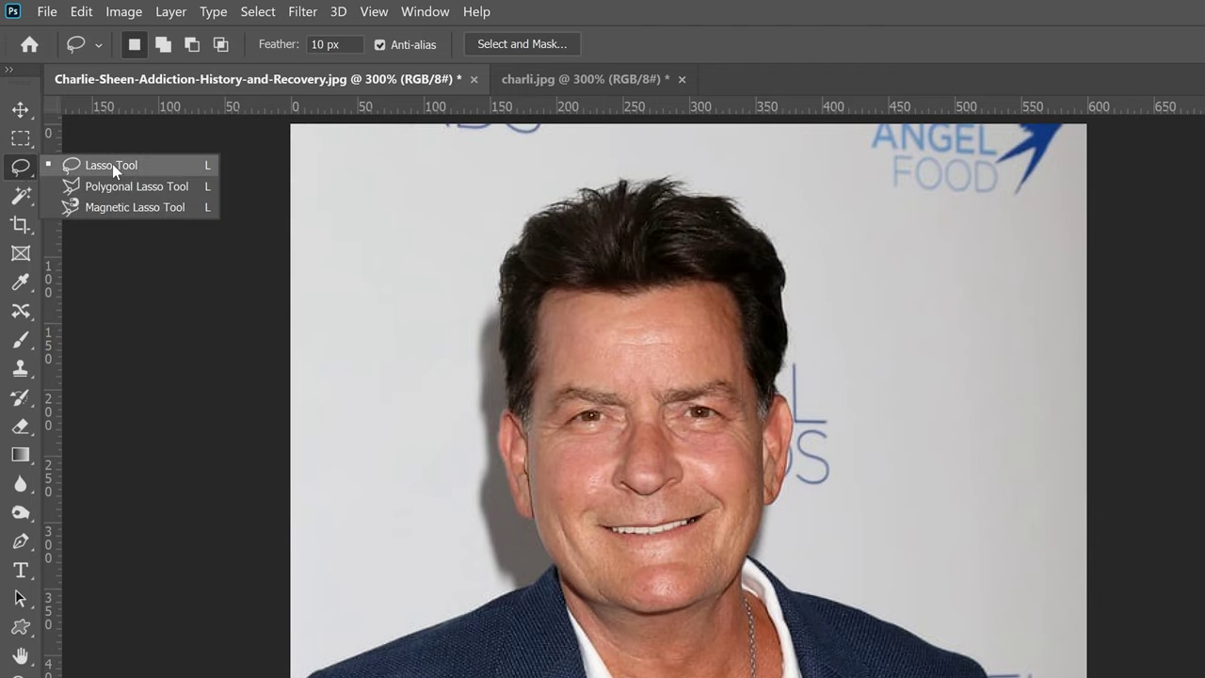
{"action": "left_click", "coordinate": [112, 165]}
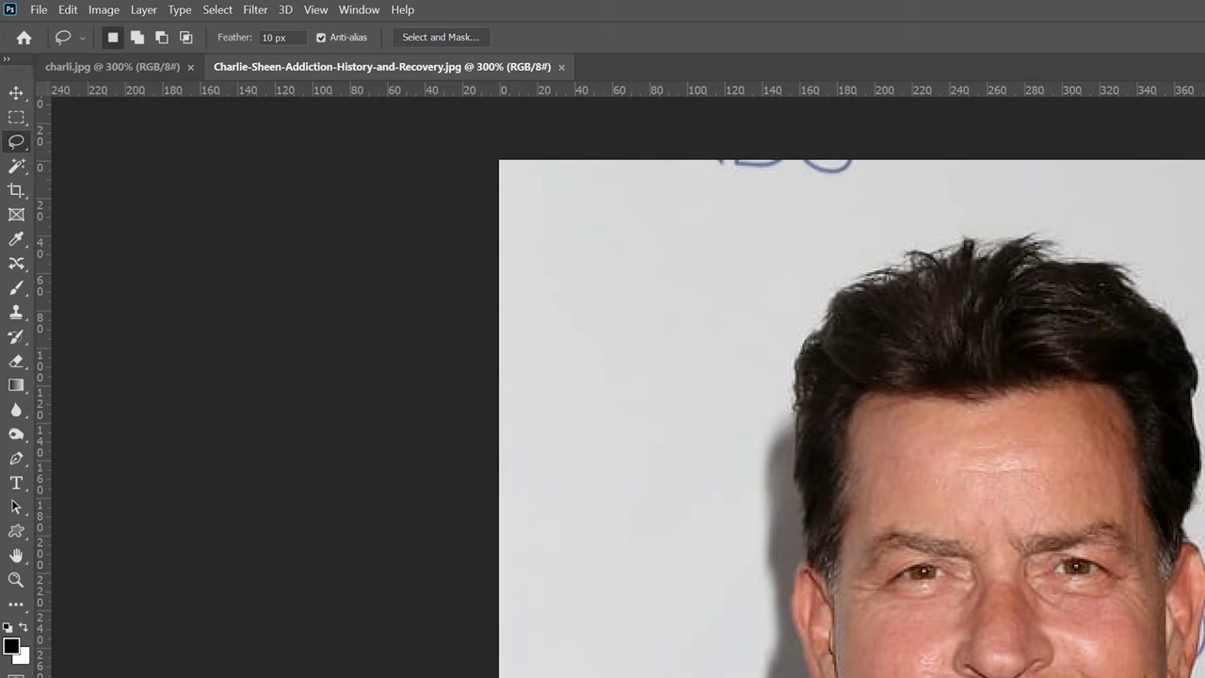
{"action": "left_click", "coordinate": [238, 41]}
{"action": "type", "text": "1"}
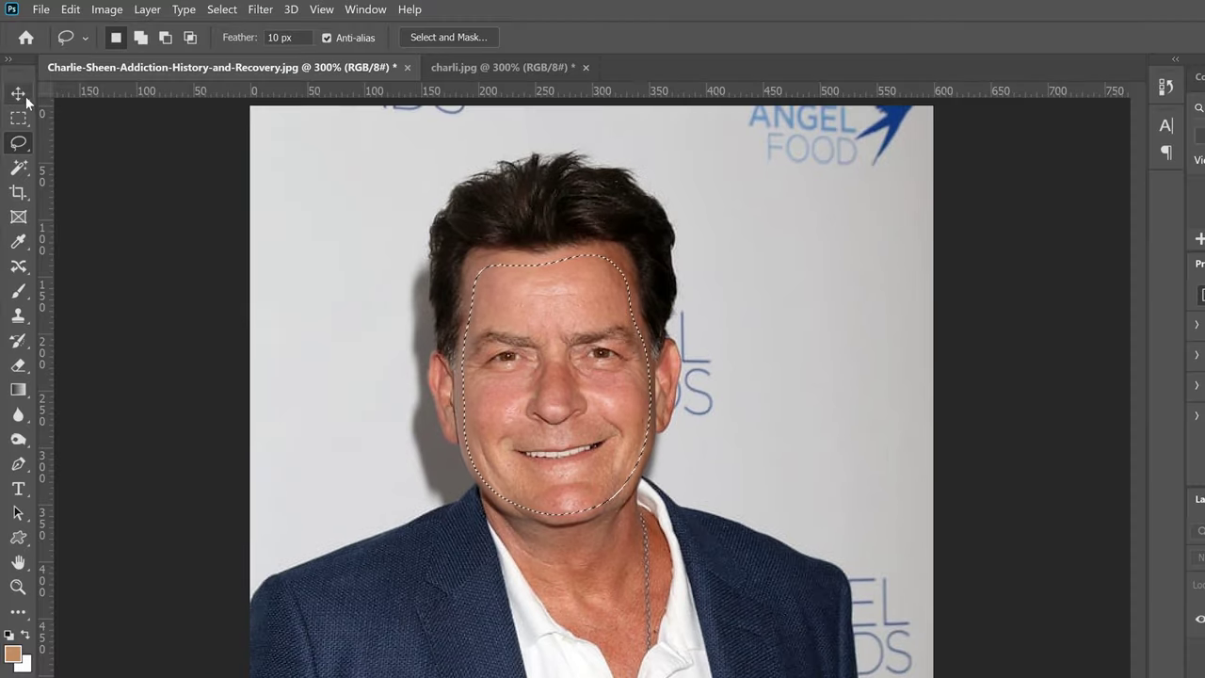
{"action": "left_click", "coordinate": [69, 11]}
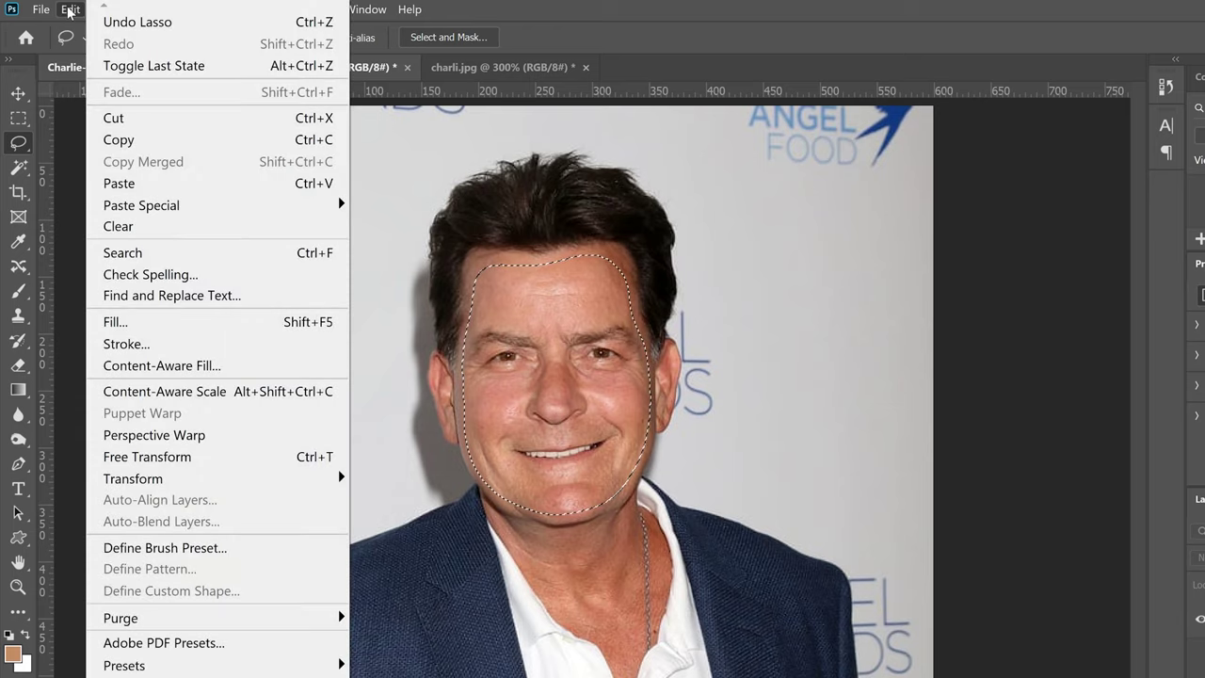
- Copy the face, paste it into charli.jpg and move it up over her face
{"action": "left_click", "coordinate": [290, 141]}
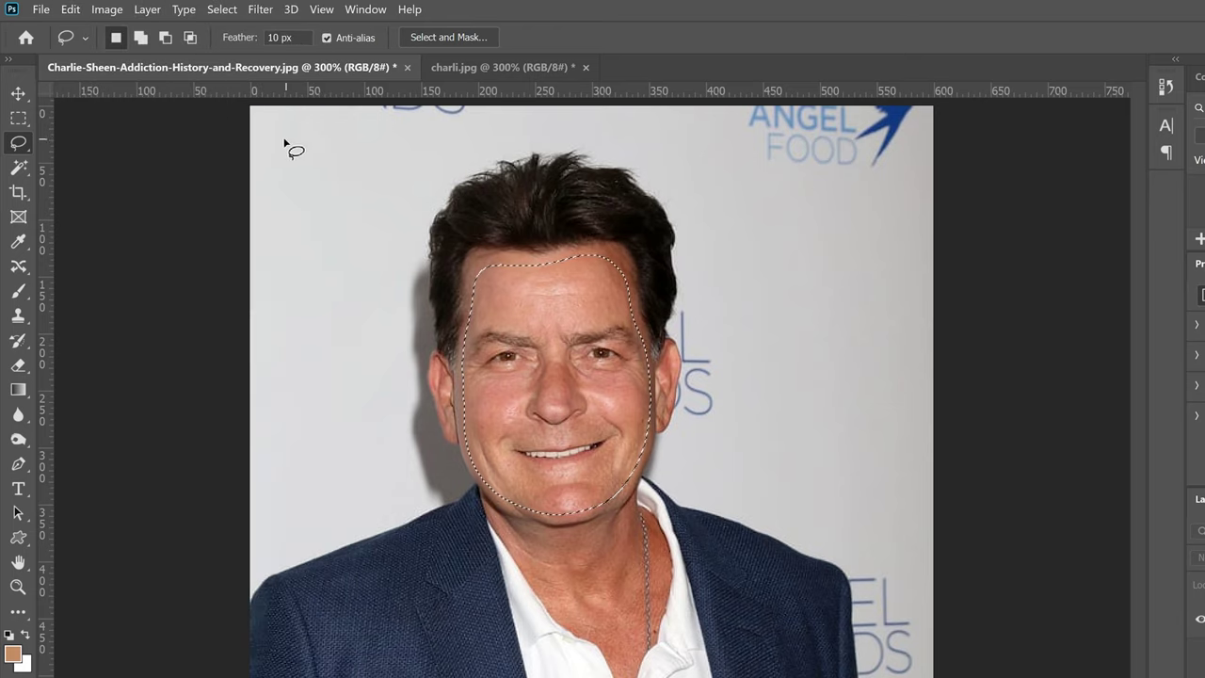
{"action": "left_click", "coordinate": [499, 67]}
{"action": "left_click", "coordinate": [69, 10]}
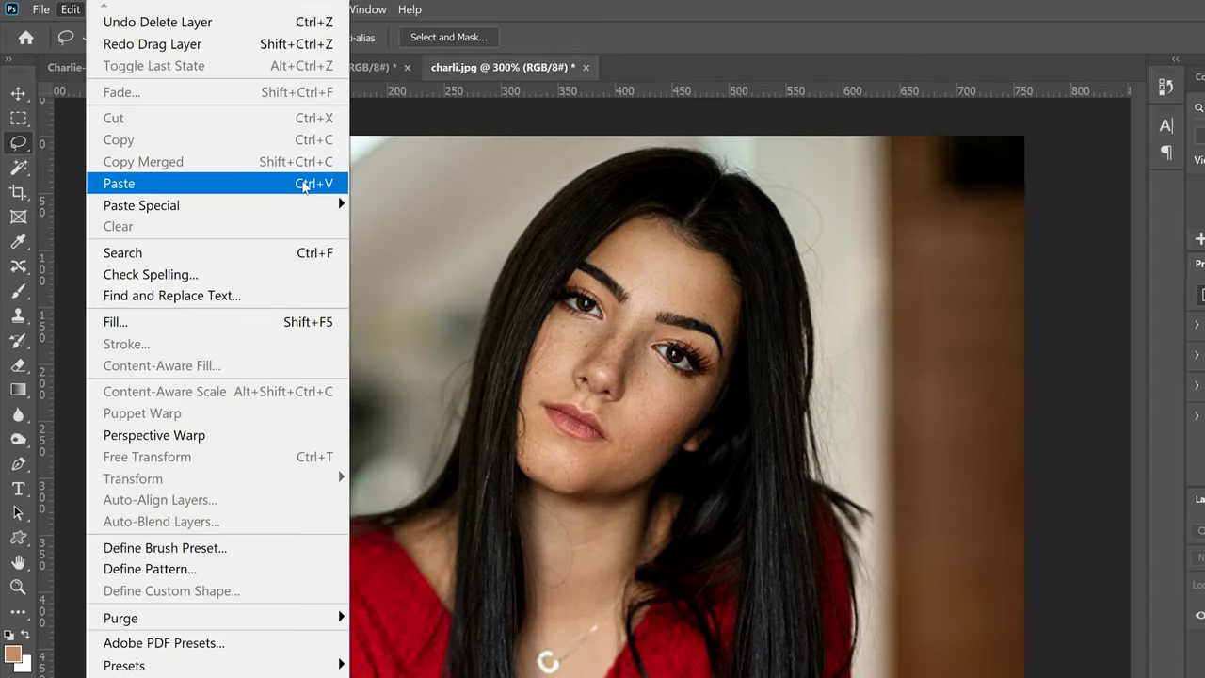
{"action": "left_click", "coordinate": [304, 184]}
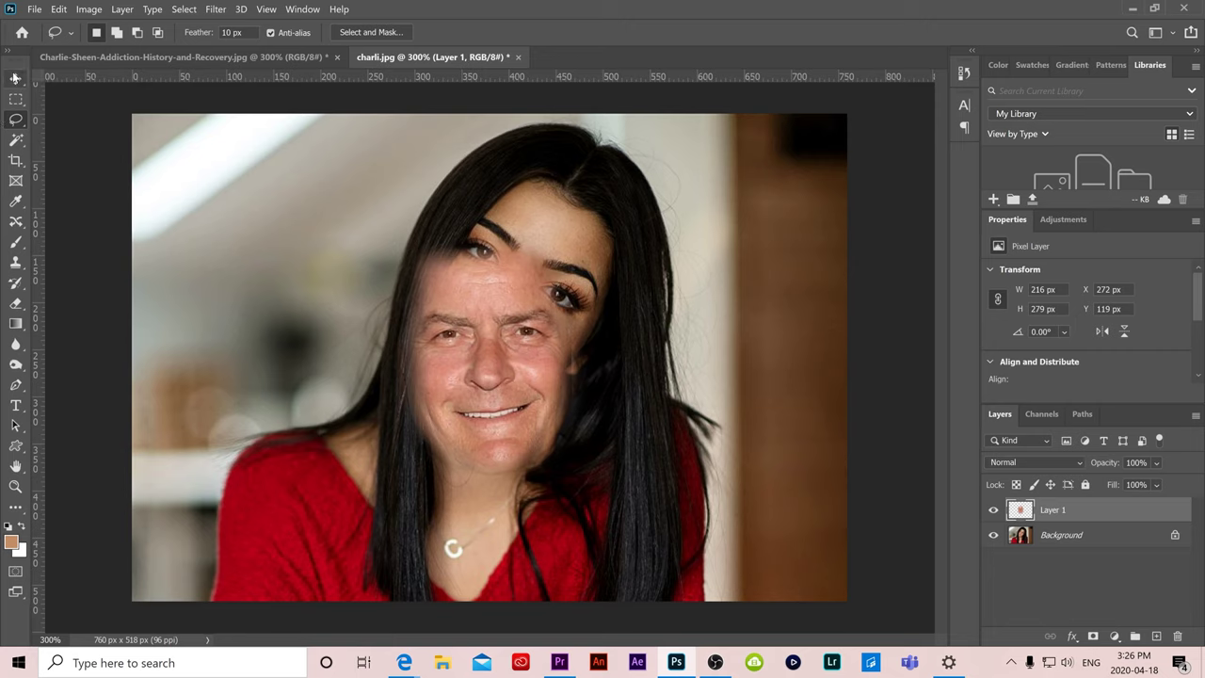
{"action": "key", "text": "v"}
{"action": "left_click_drag", "start_coordinate": [461, 325], "coordinate": [486, 281]}
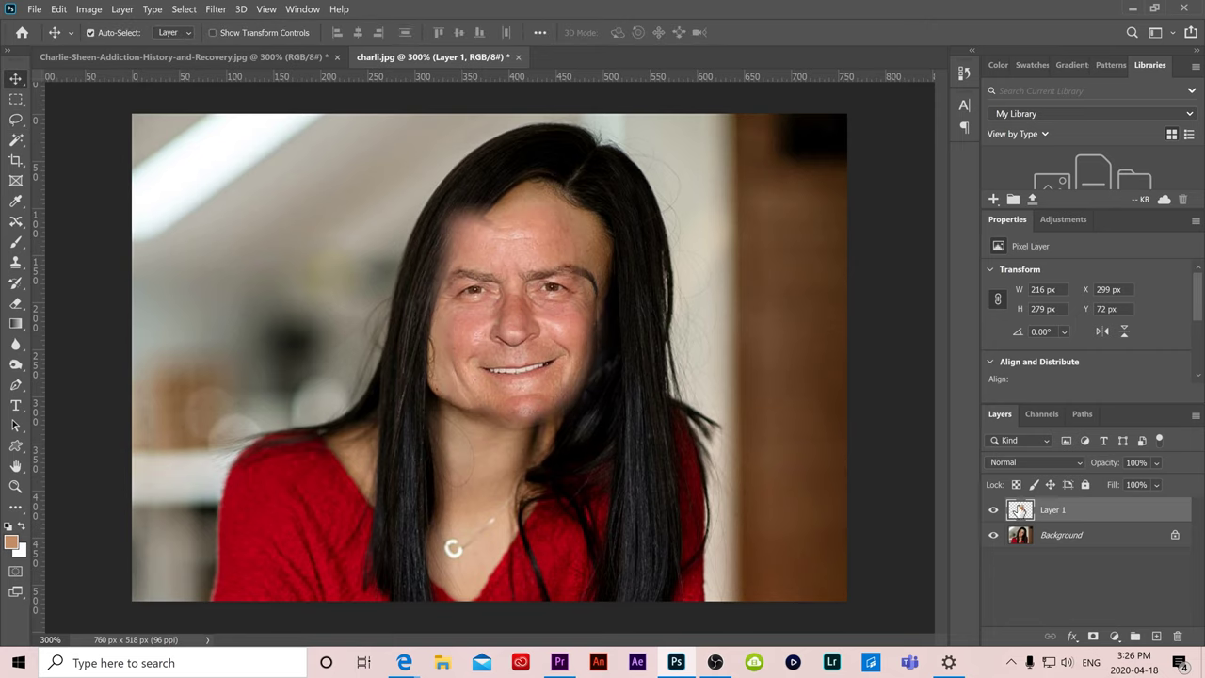
- Rename Layer 1 to 'Sheen' and reposition it over her features
{"action": "double_click", "coordinate": [1054, 512]}
{"action": "type", "text": "Sheen"}
{"action": "left_click", "coordinate": [1081, 582]}
{"action": "left_click", "coordinate": [513, 337]}
{"action": "left_click_drag", "start_coordinate": [513, 337], "coordinate": [517, 312]}
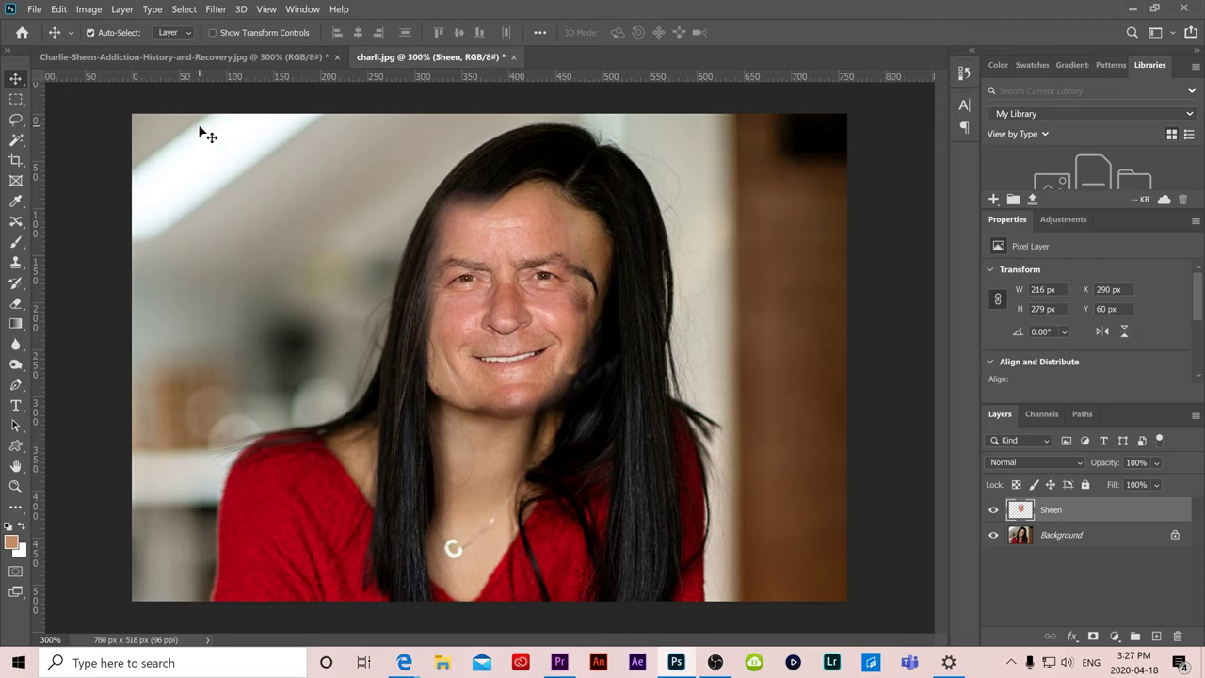
- Start Free Transform on the Sheen layer and lower its opacity to 64%
{"action": "left_click", "coordinate": [58, 10]}
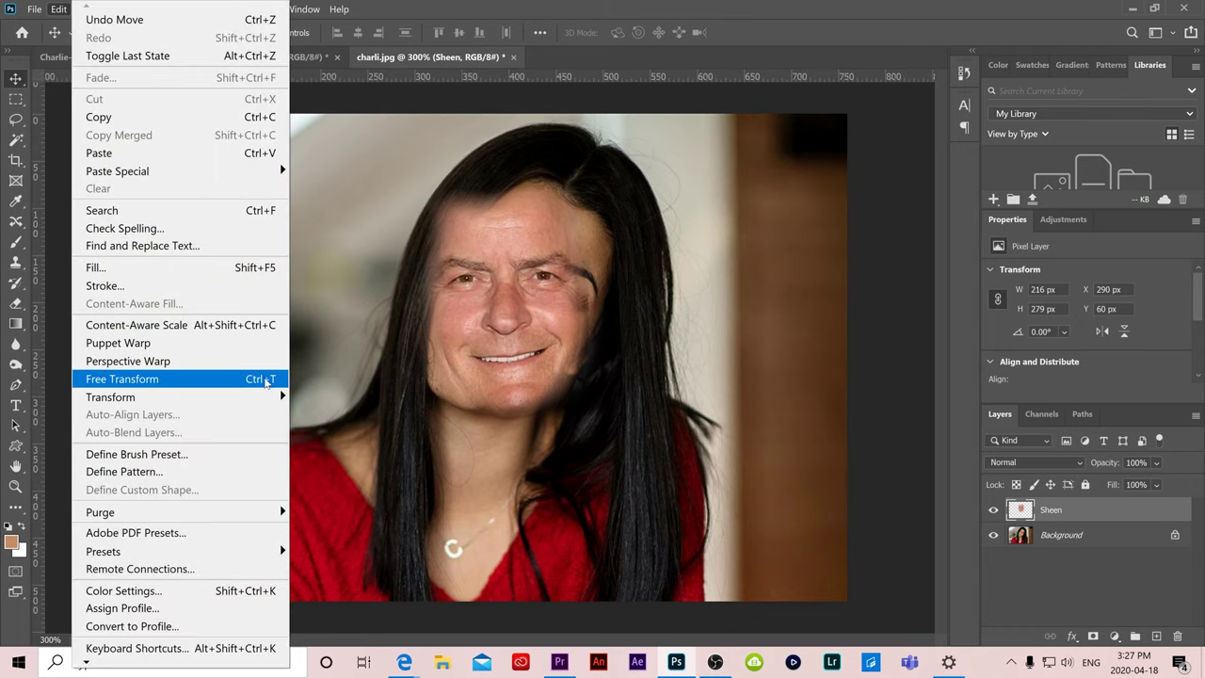
{"action": "left_click", "coordinate": [261, 378]}
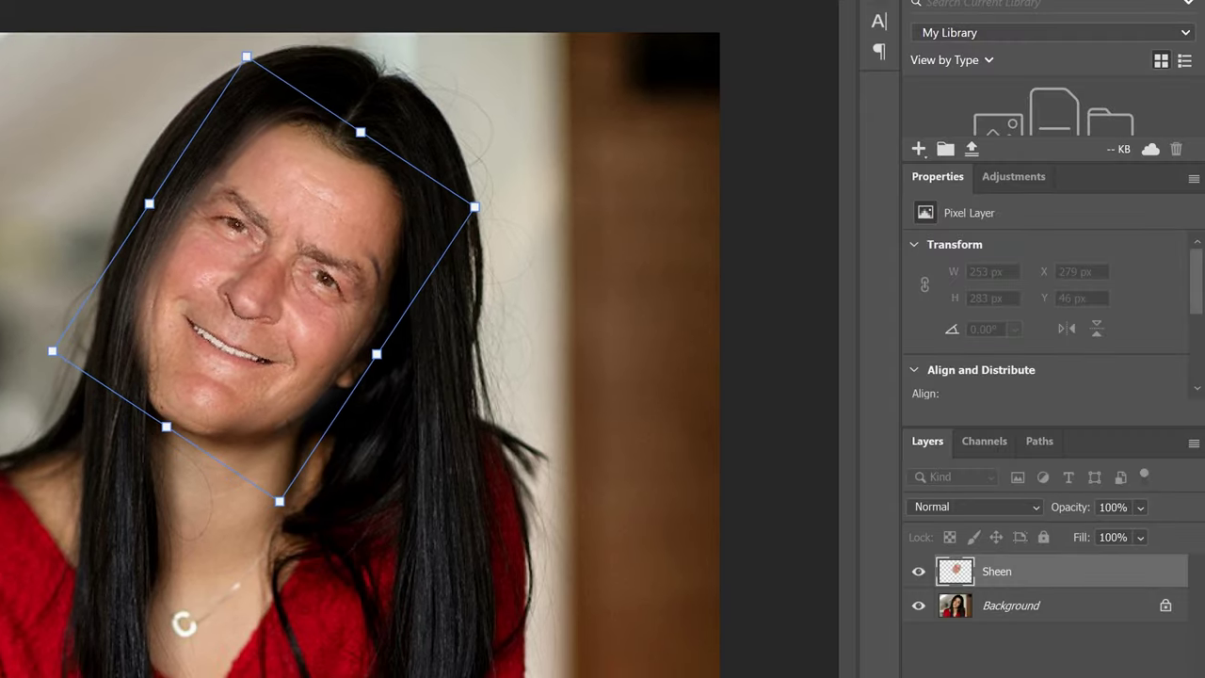
{"action": "left_click", "coordinate": [1143, 508]}
{"action": "left_click_drag", "start_coordinate": [1190, 535], "coordinate": [1156, 538]}
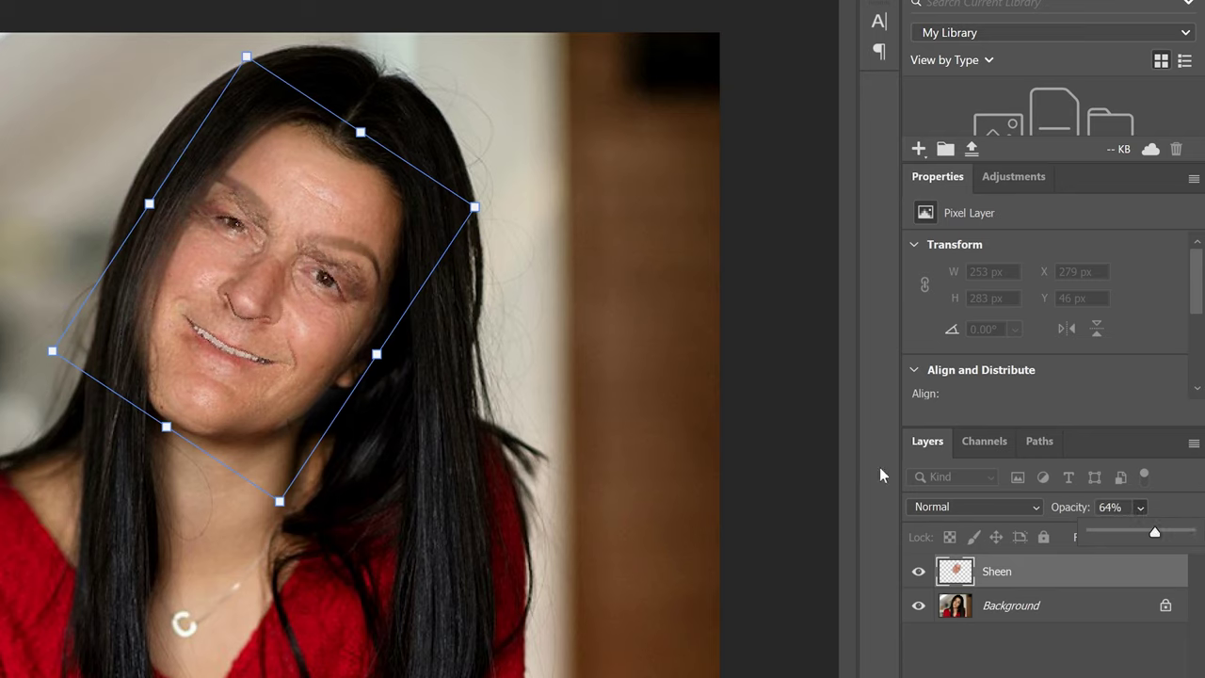
- Align the face with hers, rotated about 33° and scaled to 104%, and commit
{"action": "mouse_move", "coordinate": [273, 280]}
{"action": "left_mouse_down"}
{"action": "mouse_move", "coordinate": [263, 295]}
{"action": "mouse_move", "coordinate": [267, 268]}
{"action": "left_mouse_up"}
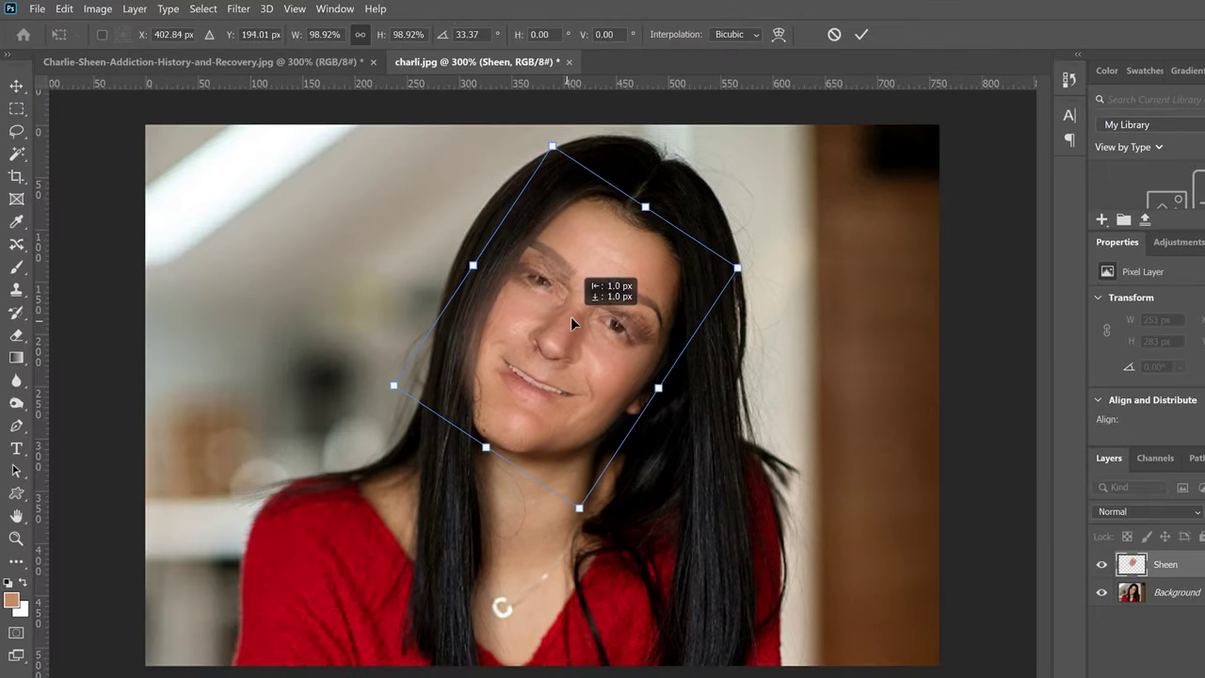
{"action": "left_click_drag", "start_coordinate": [571, 319], "coordinate": [574, 317]}
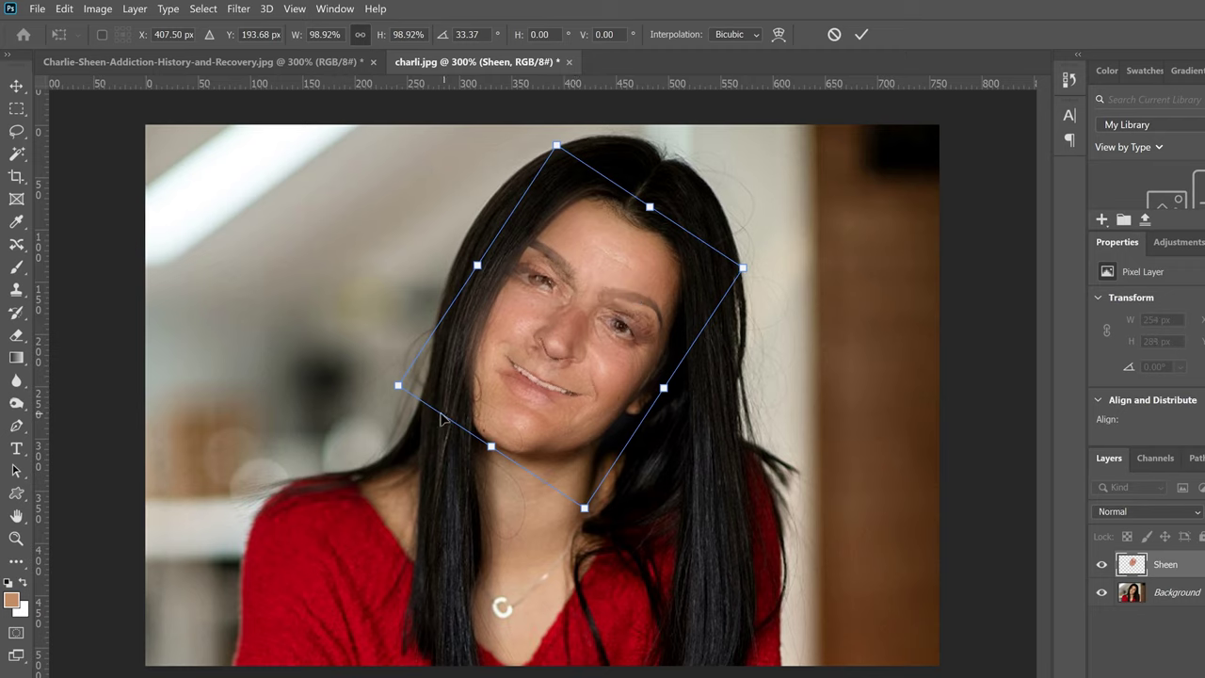
{"action": "left_click_drag", "start_coordinate": [398, 386], "coordinate": [380, 391]}
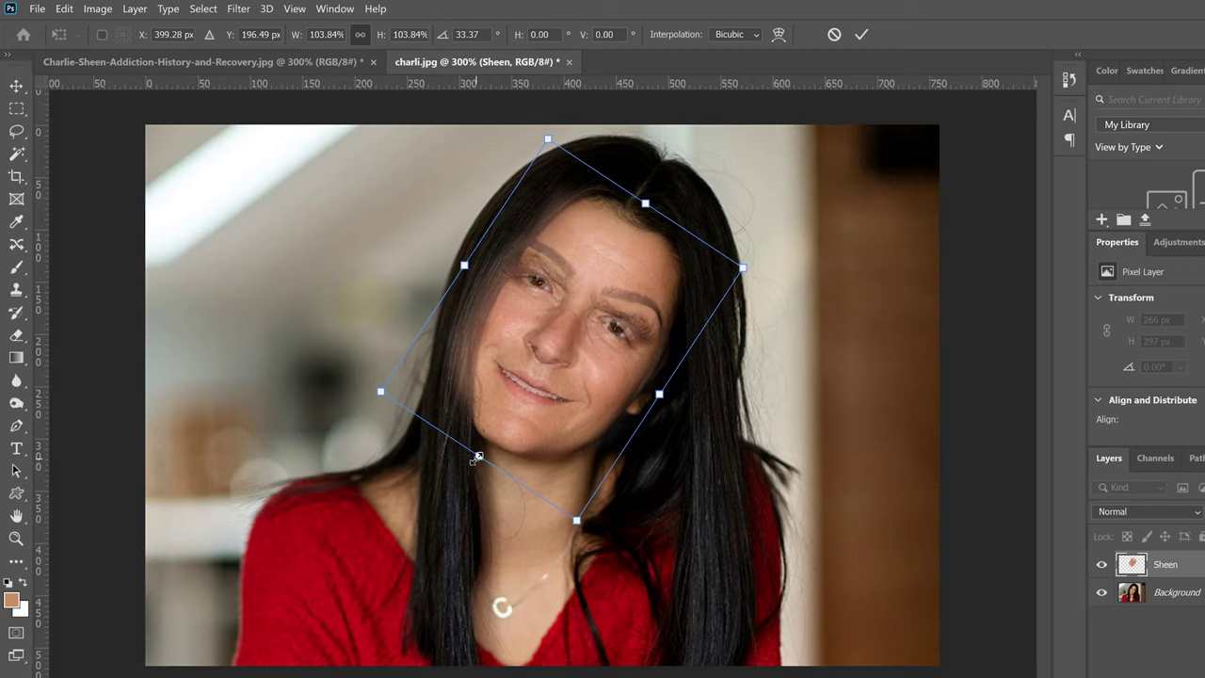
{"action": "left_click_drag", "start_coordinate": [379, 388], "coordinate": [380, 390]}
{"action": "left_click", "coordinate": [861, 35]}
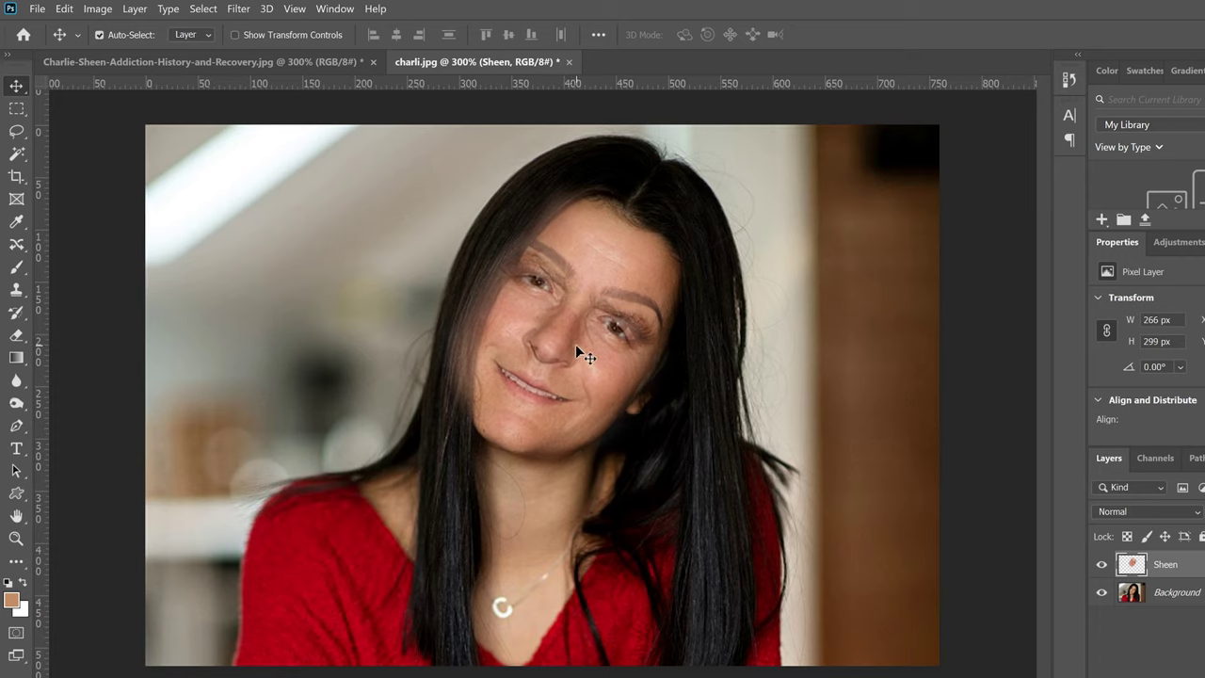
{"action": "left_click", "coordinate": [64, 9]}
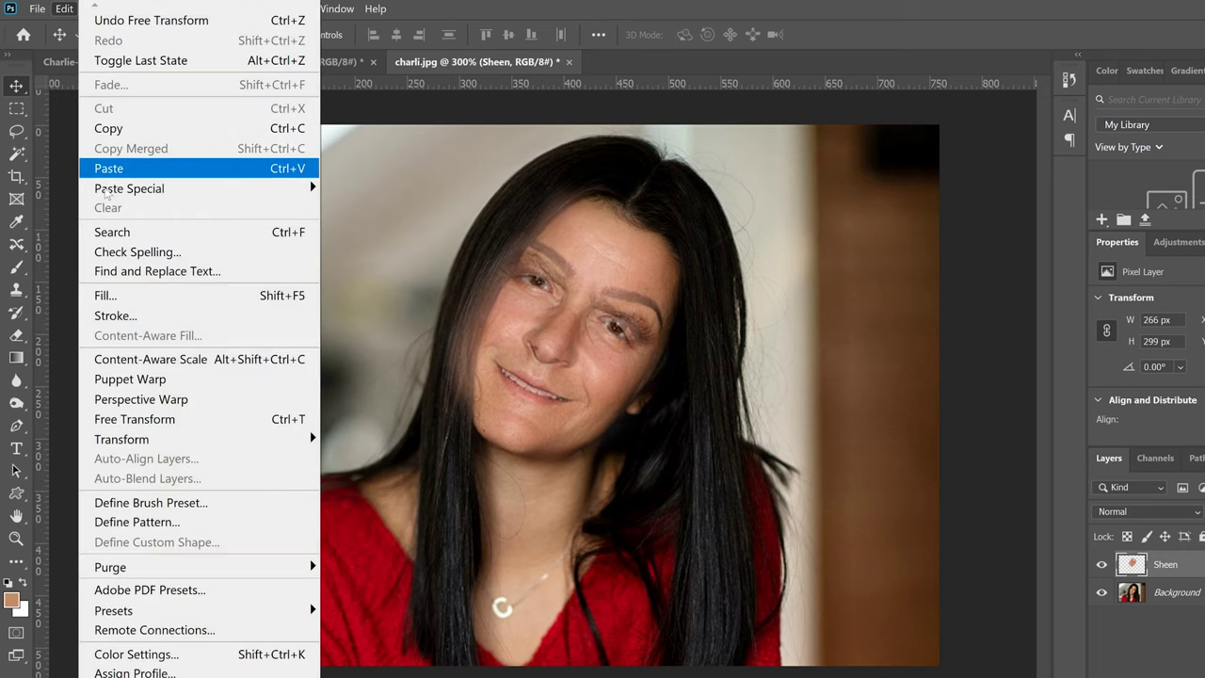
{"action": "mouse_move", "coordinate": [231, 442]}
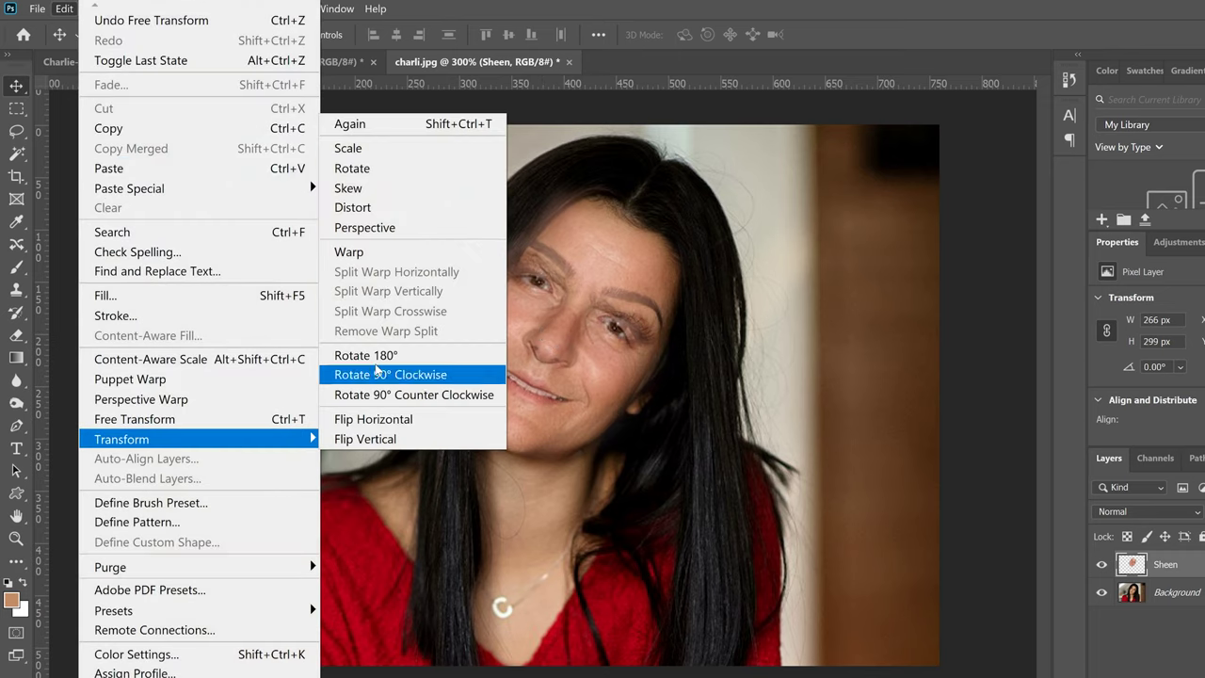
{"action": "left_click", "coordinate": [376, 251]}
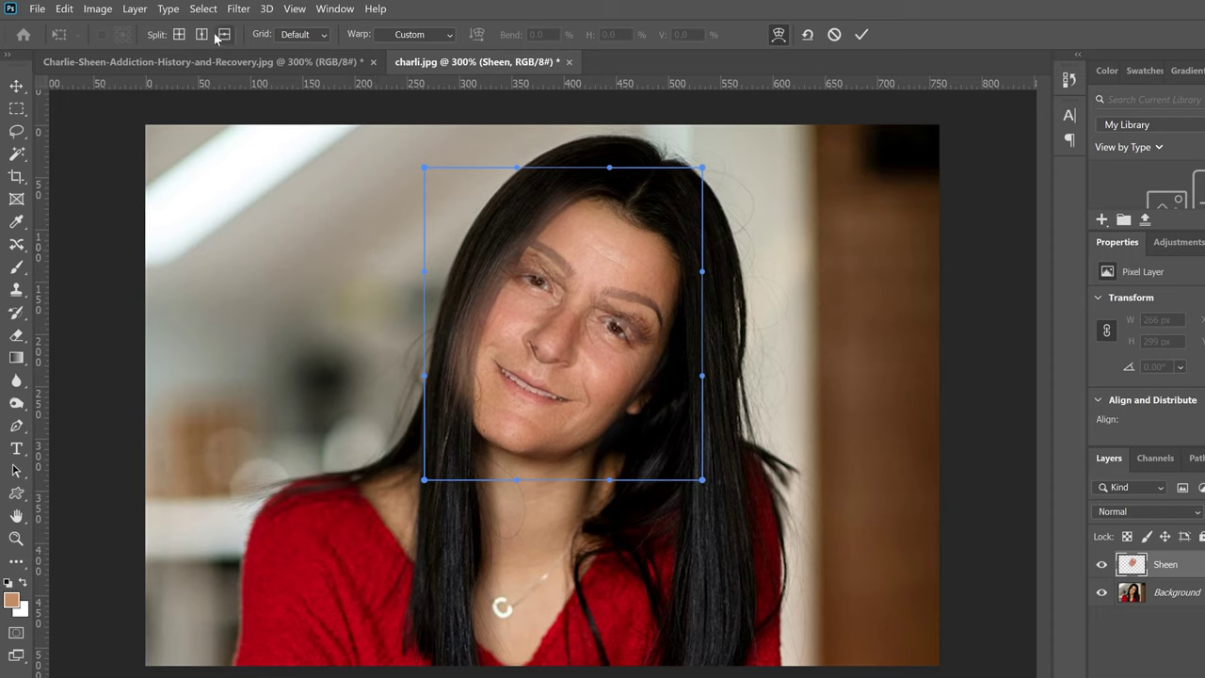
{"action": "left_click", "coordinate": [326, 38]}
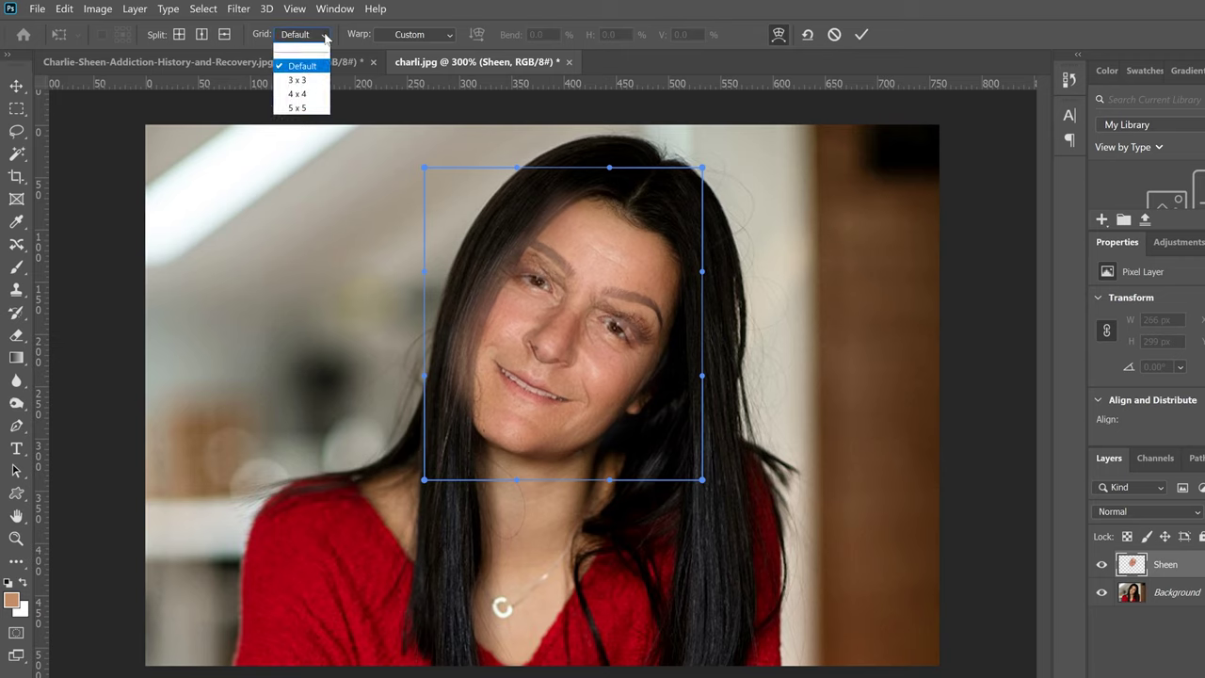
{"action": "left_click", "coordinate": [296, 81]}
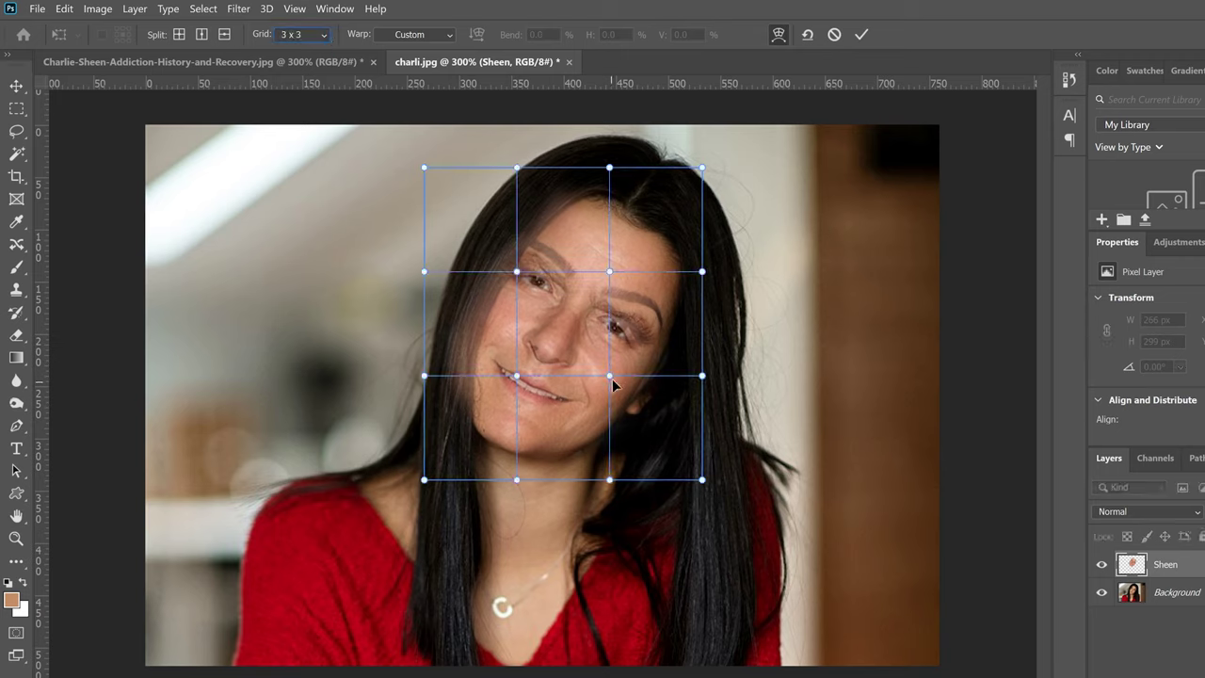
{"action": "mouse_move", "coordinate": [609, 377]}
{"action": "left_mouse_down"}
{"action": "mouse_move", "coordinate": [603, 361]}
{"action": "mouse_move", "coordinate": [613, 420]}
{"action": "mouse_move", "coordinate": [625, 346]}
{"action": "mouse_move", "coordinate": [617, 376]}
{"action": "left_mouse_up"}
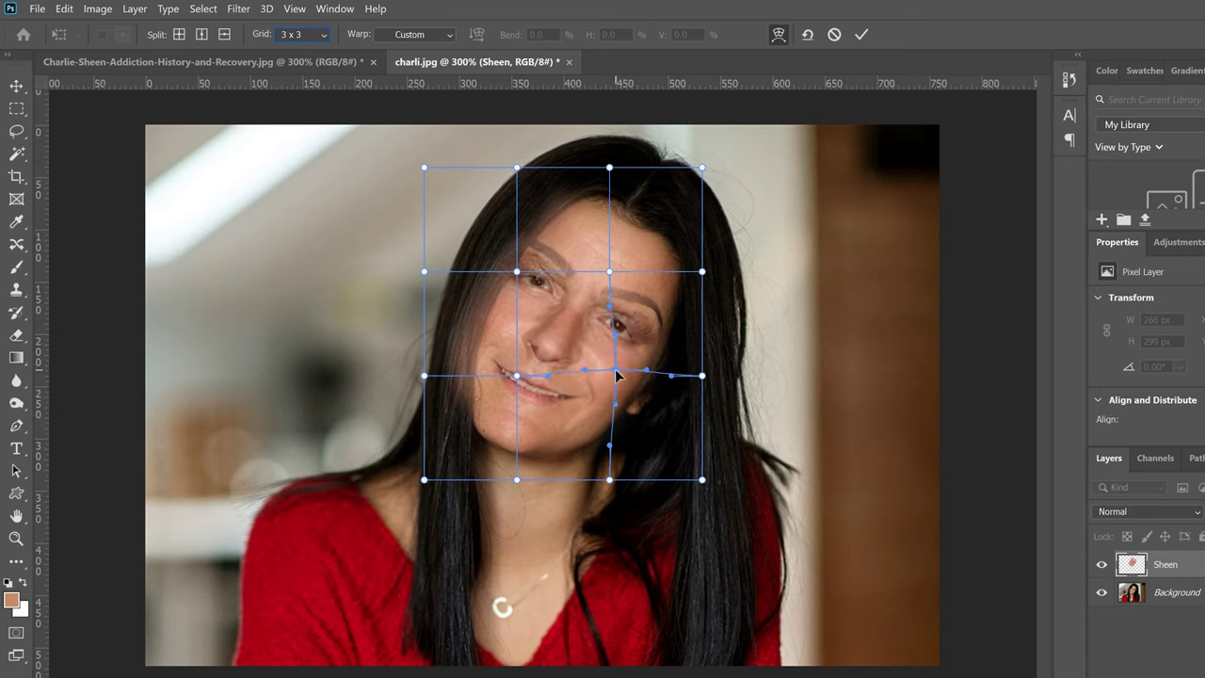
{"action": "left_click", "coordinate": [64, 9]}
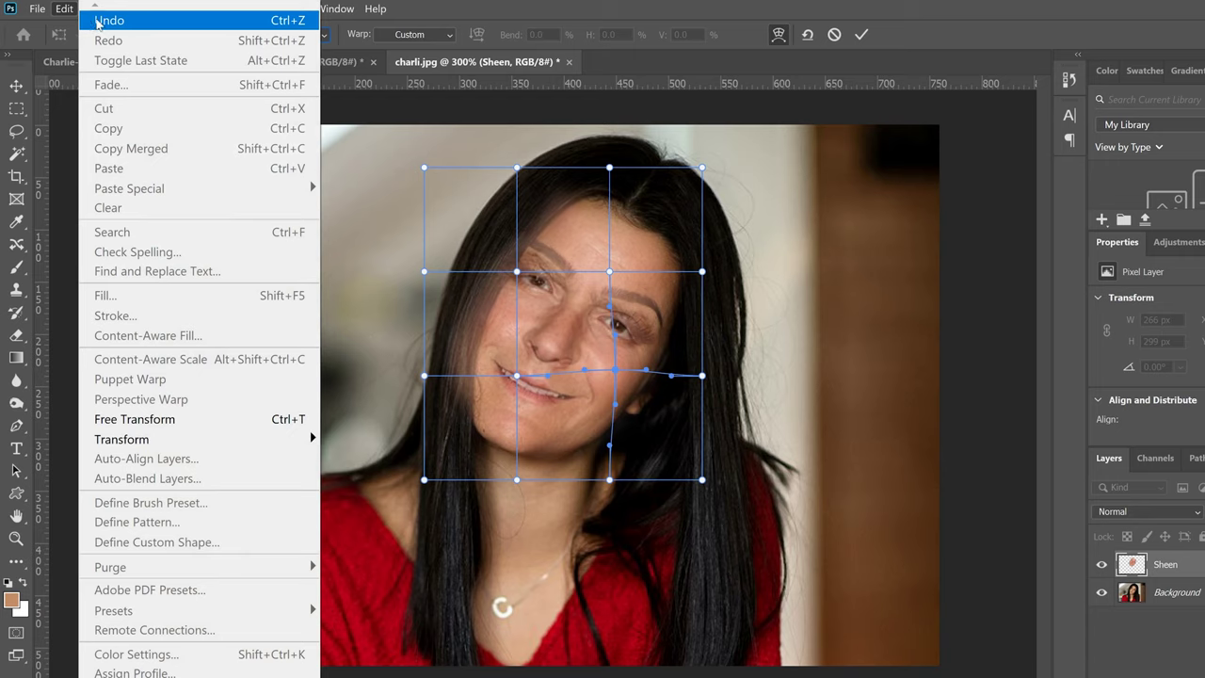
{"action": "left_click", "coordinate": [94, 19]}
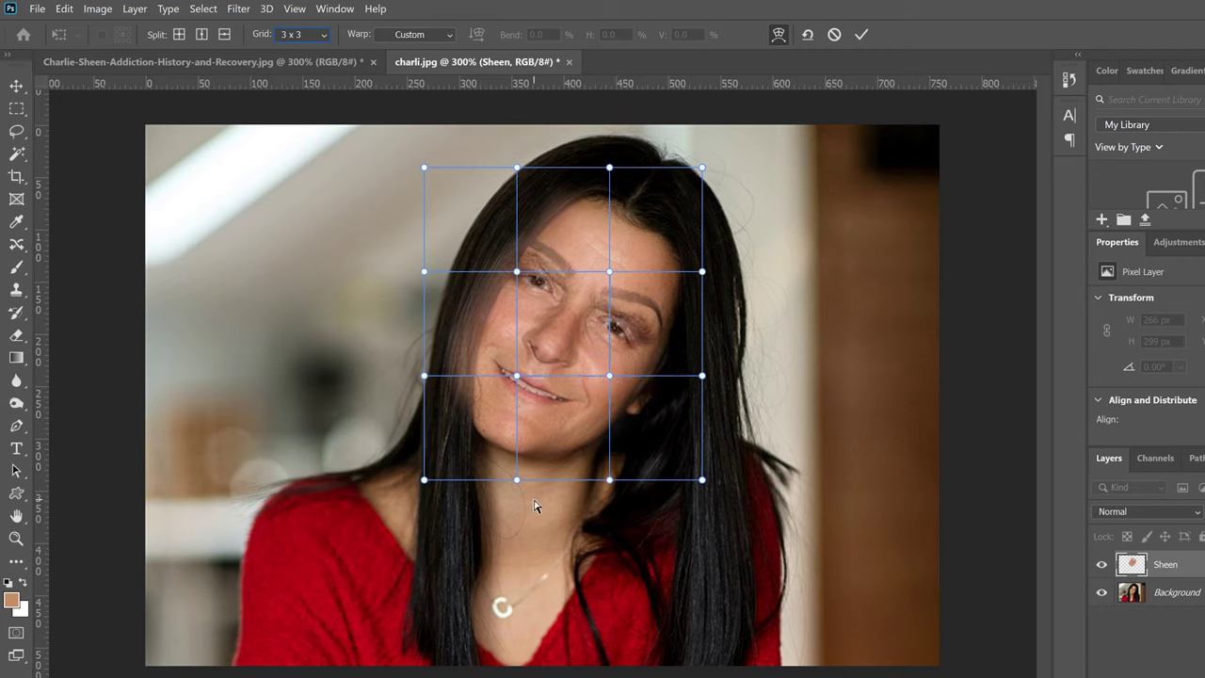
{"action": "left_click_drag", "start_coordinate": [737, 493], "coordinate": [386, 458]}
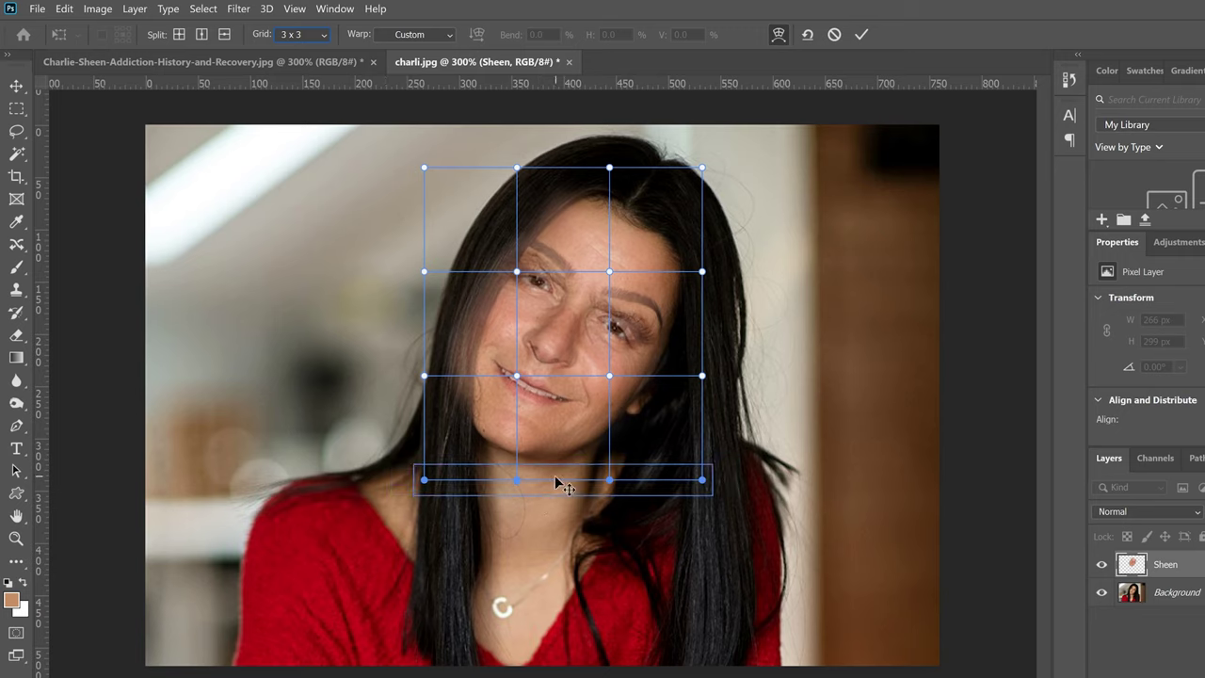
{"action": "mouse_move", "coordinate": [553, 479]}
{"action": "left_mouse_down"}
{"action": "mouse_move", "coordinate": [559, 463]}
{"action": "mouse_move", "coordinate": [520, 485]}
{"action": "mouse_move", "coordinate": [539, 490]}
{"action": "mouse_move", "coordinate": [562, 465]}
{"action": "mouse_move", "coordinate": [549, 538]}
{"action": "mouse_move", "coordinate": [554, 478]}
{"action": "left_mouse_up"}
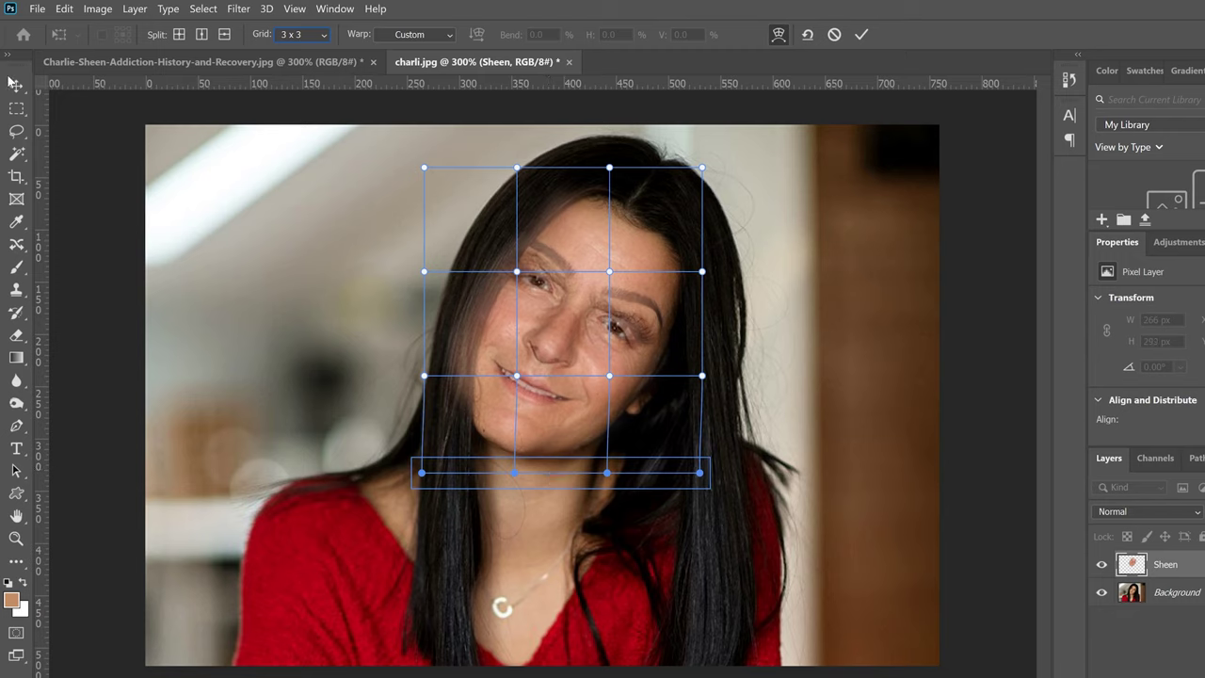
{"action": "left_click", "coordinate": [861, 33]}
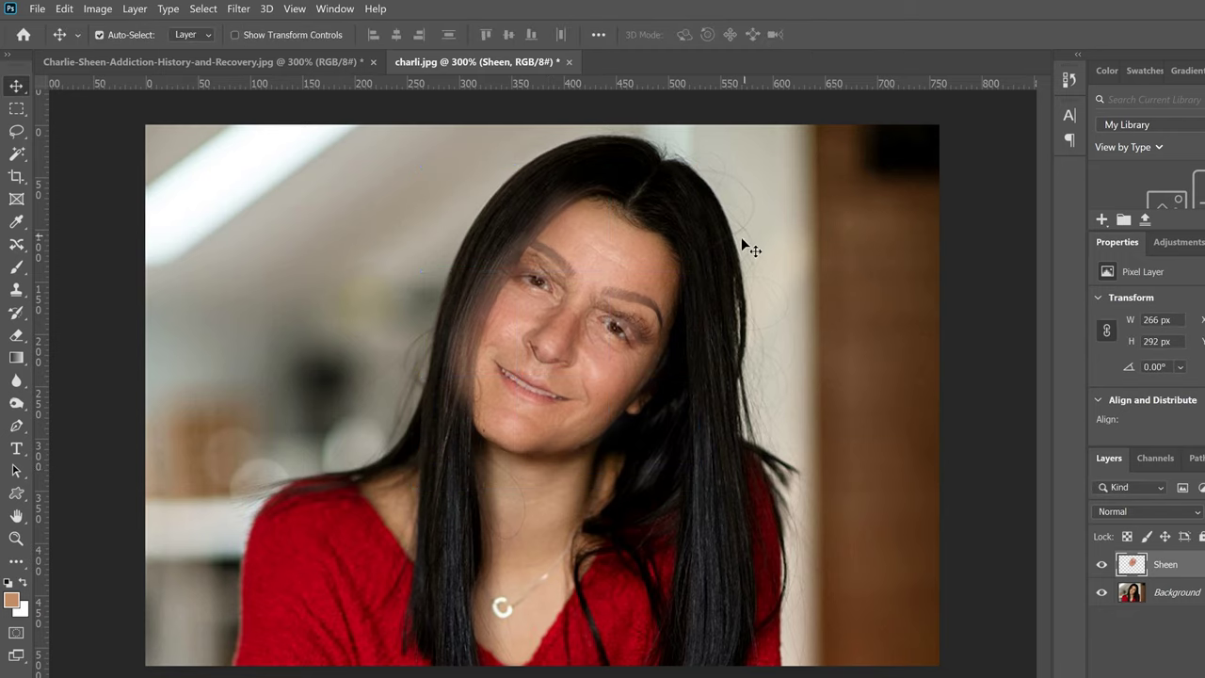
{"action": "left_click", "coordinate": [64, 8]}
{"action": "left_click", "coordinate": [94, 21]}
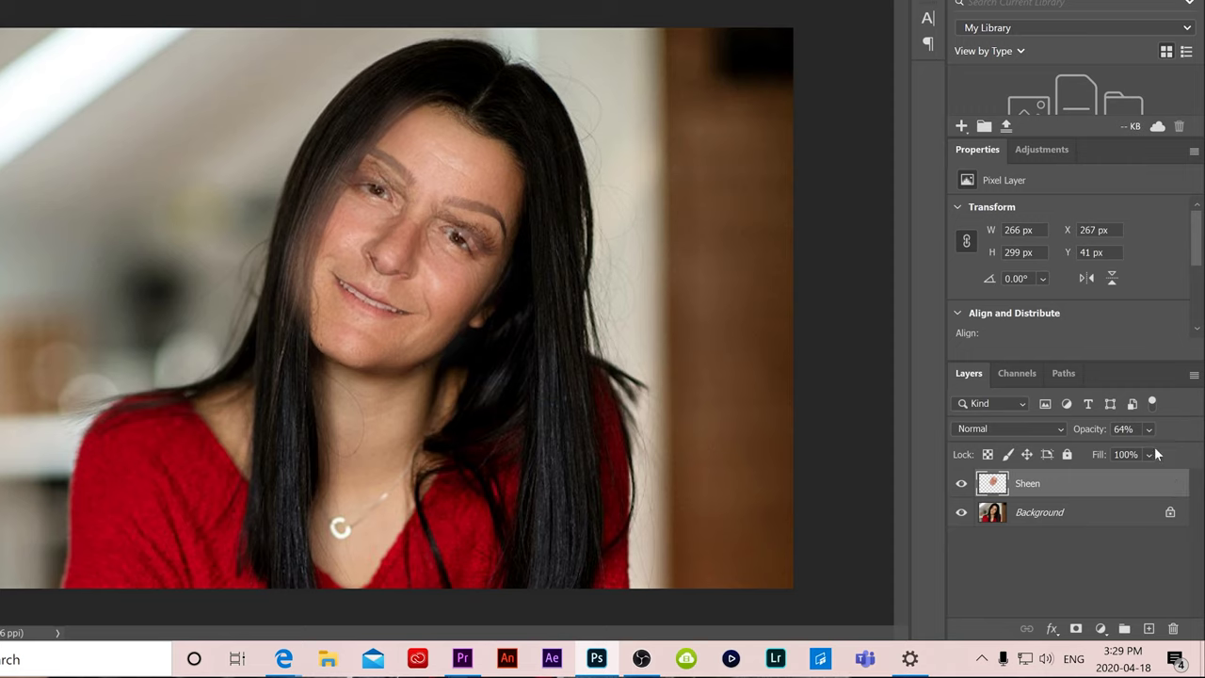
- Restore the Sheen layer to full opacity and add a white layer mask
{"action": "left_click", "coordinate": [1149, 429]}
{"action": "left_click_drag", "start_coordinate": [1162, 454], "coordinate": [1190, 452]}
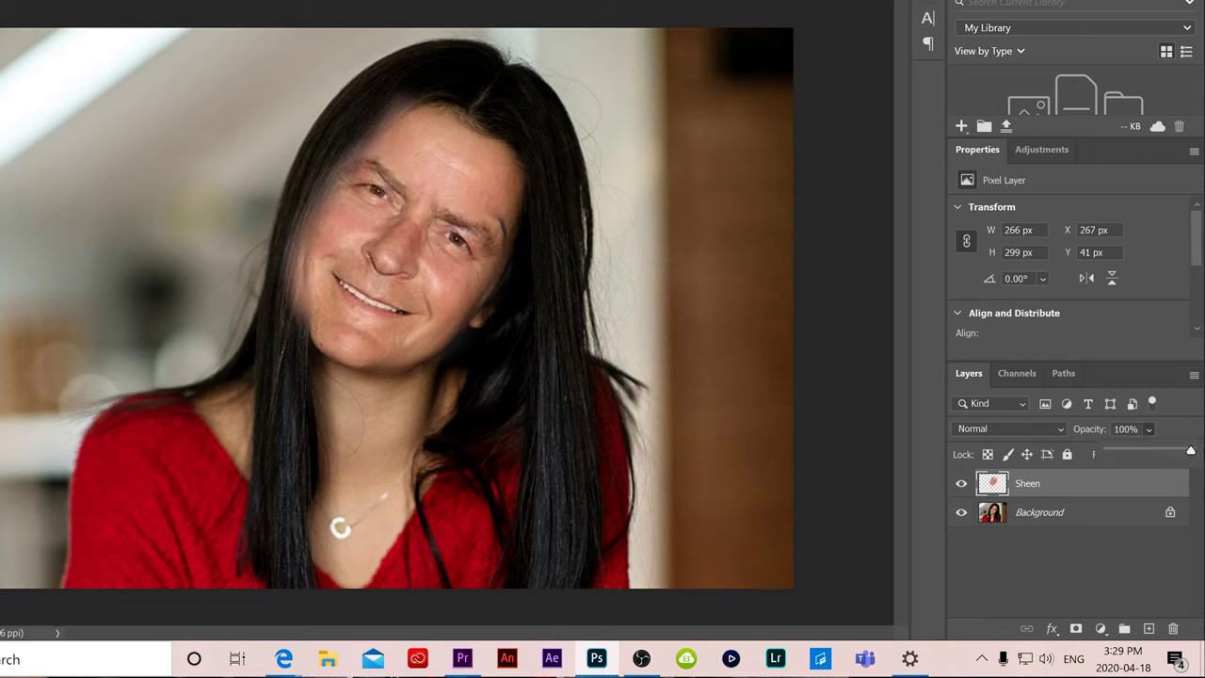
{"action": "left_click", "coordinate": [1076, 629]}
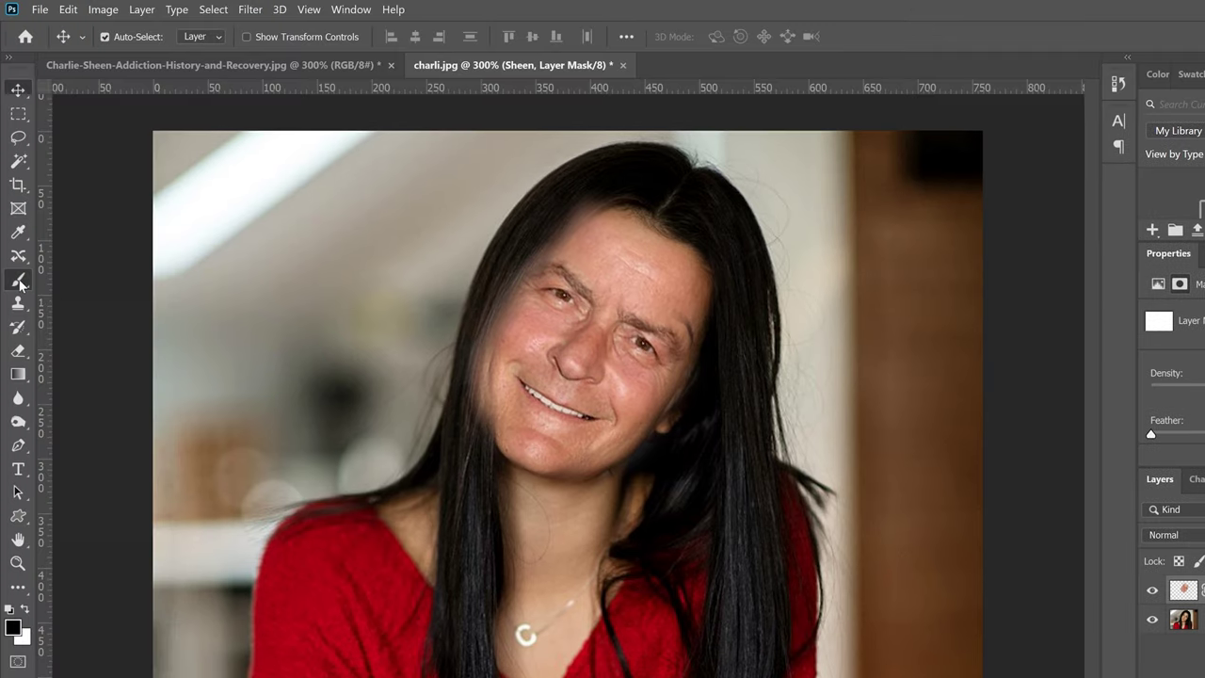
- Brush black over the face's left edge, then white to restore the left cheek
{"action": "left_click", "coordinate": [19, 283]}
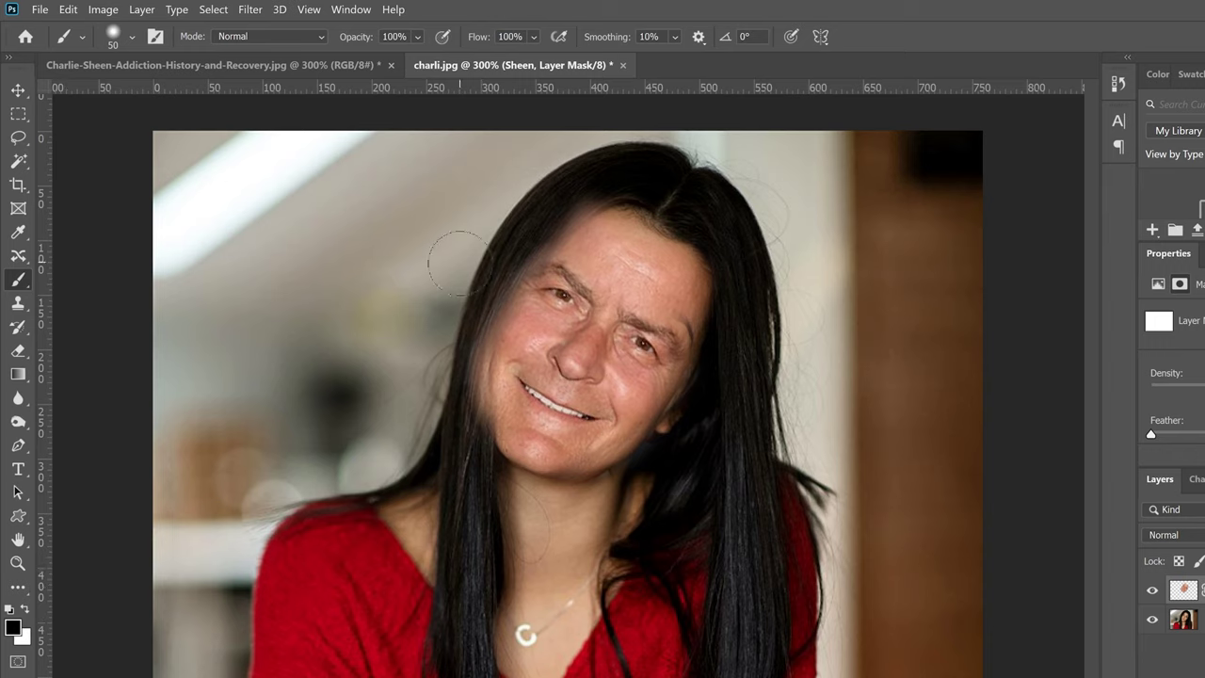
{"action": "mouse_move", "coordinate": [579, 198]}
{"action": "left_mouse_down"}
{"action": "mouse_move", "coordinate": [489, 314]}
{"action": "mouse_move", "coordinate": [457, 406]}
{"action": "mouse_move", "coordinate": [481, 332]}
{"action": "mouse_move", "coordinate": [464, 379]}
{"action": "left_mouse_up"}
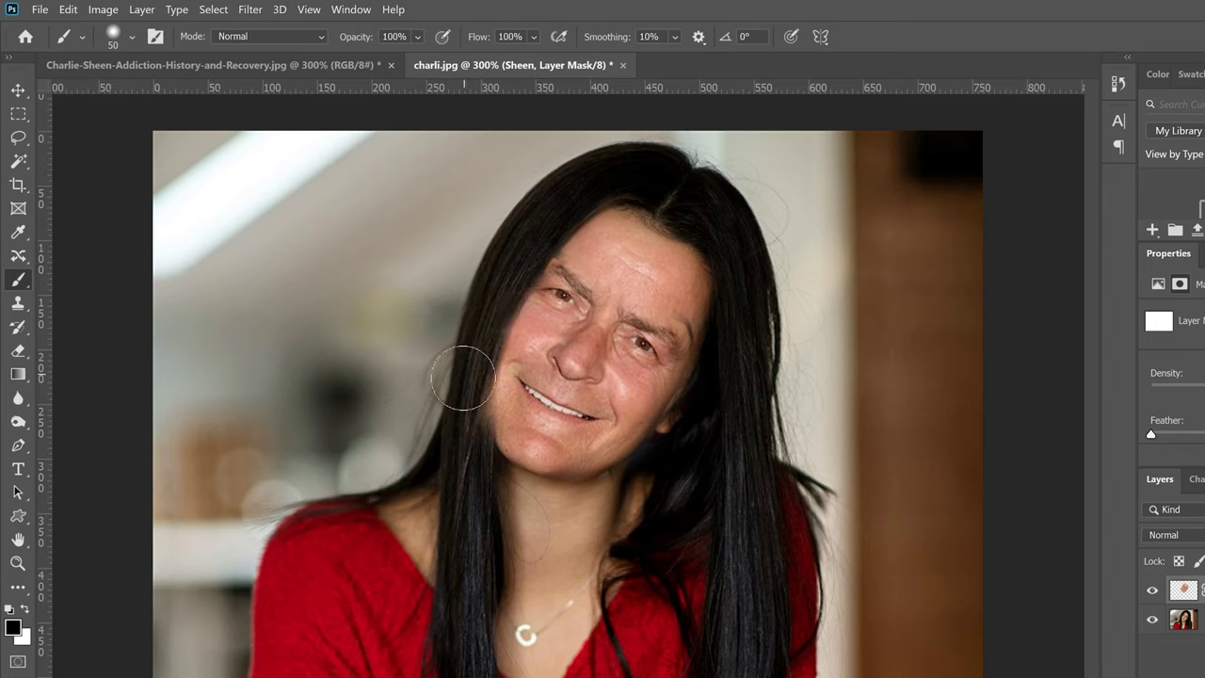
{"action": "left_click", "coordinate": [26, 610]}
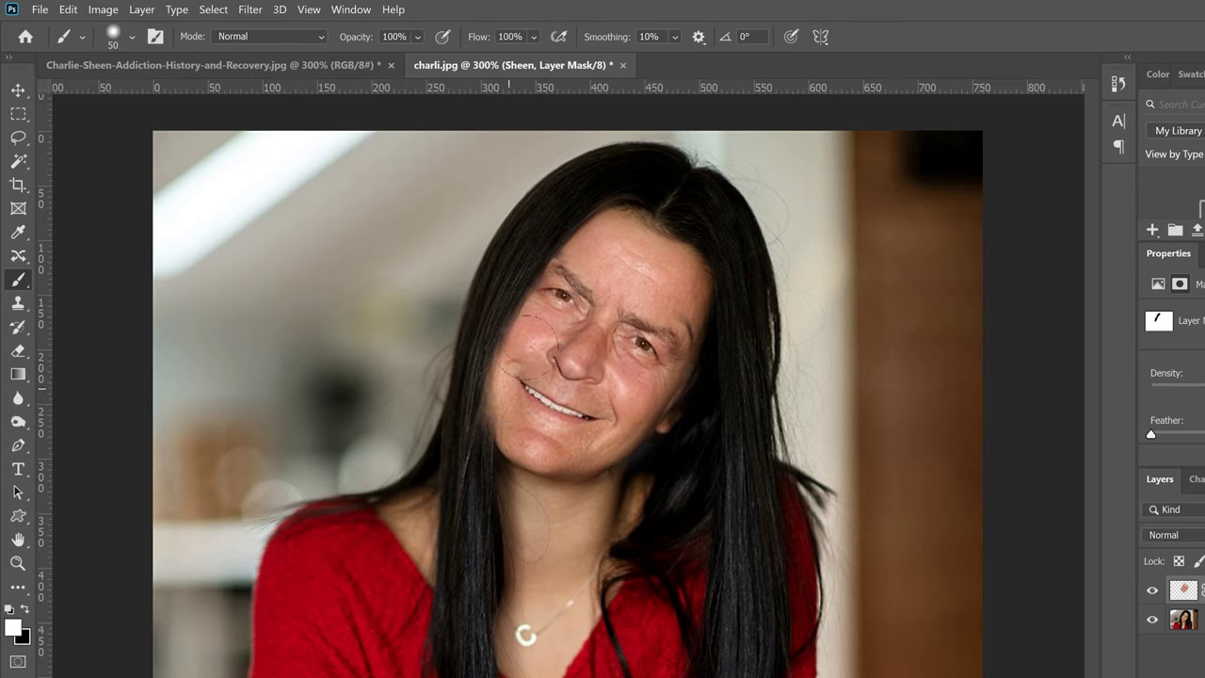
{"action": "mouse_move", "coordinate": [537, 343]}
{"action": "left_mouse_down"}
{"action": "mouse_move", "coordinate": [573, 263]}
{"action": "mouse_move", "coordinate": [521, 349]}
{"action": "mouse_move", "coordinate": [514, 397]}
{"action": "mouse_move", "coordinate": [544, 306]}
{"action": "mouse_move", "coordinate": [582, 247]}
{"action": "mouse_move", "coordinate": [537, 306]}
{"action": "left_mouse_up"}
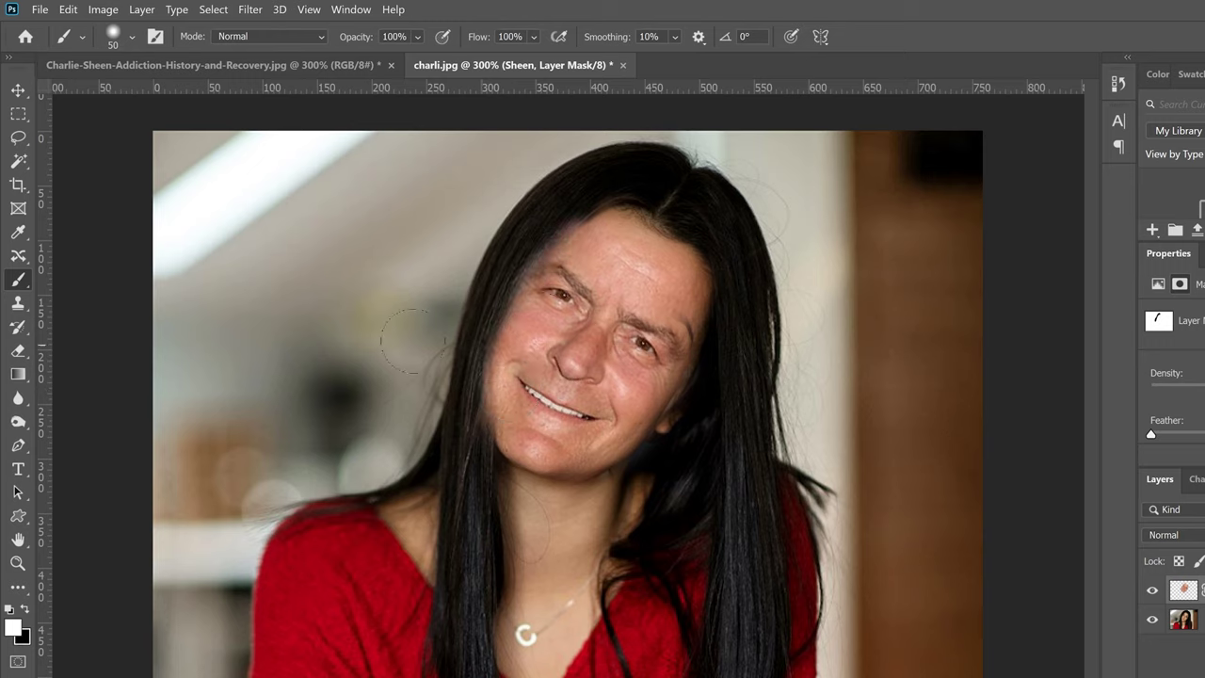
- Set the brush to 44 px with slightly lower hardness
{"action": "left_click", "coordinate": [132, 37]}
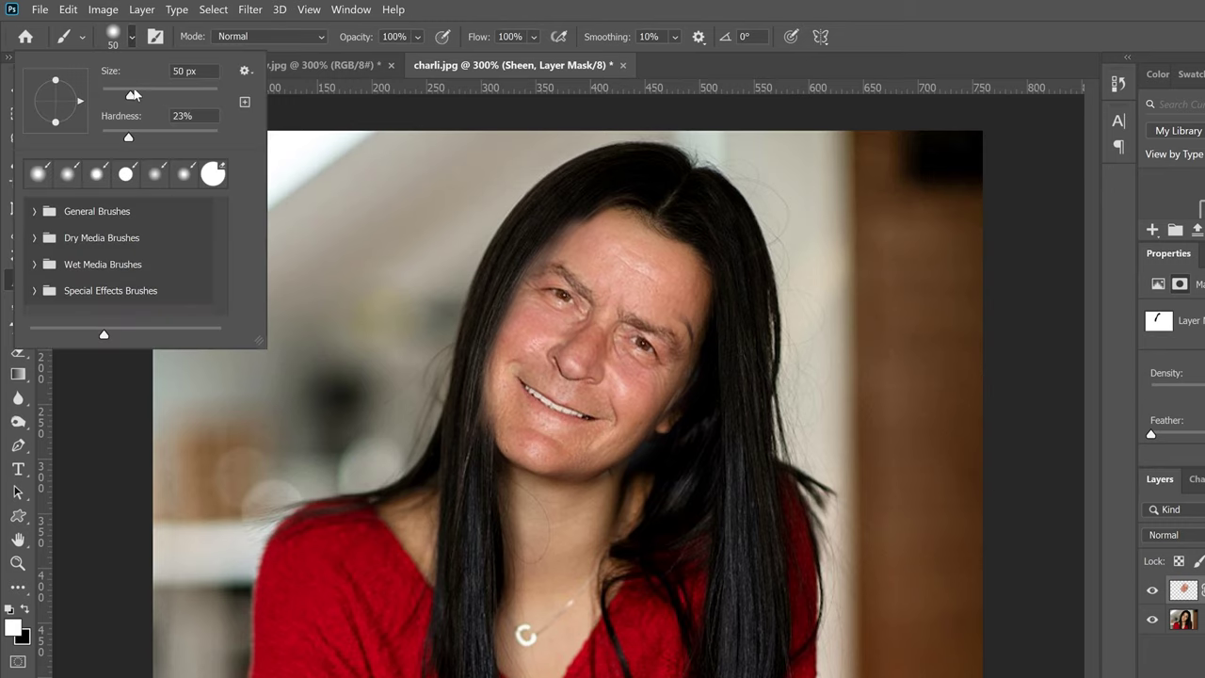
{"action": "left_click_drag", "start_coordinate": [133, 94], "coordinate": [127, 97]}
{"action": "left_click_drag", "start_coordinate": [129, 139], "coordinate": [127, 140]}
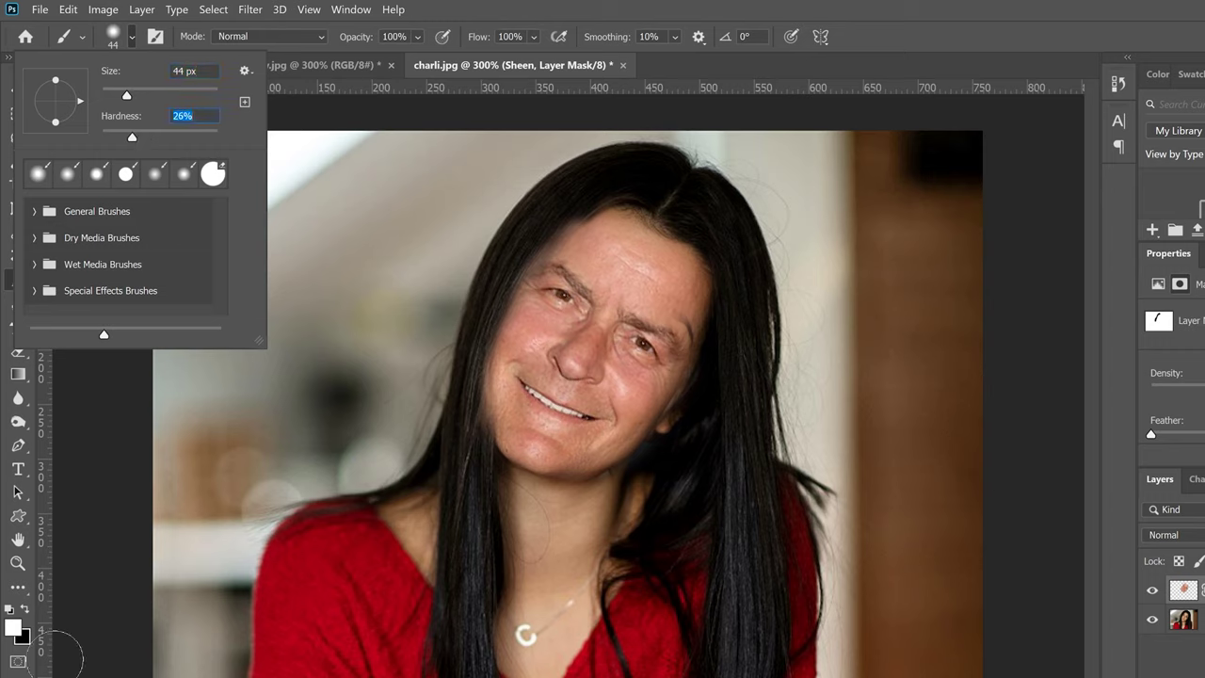
{"action": "left_click", "coordinate": [24, 611]}
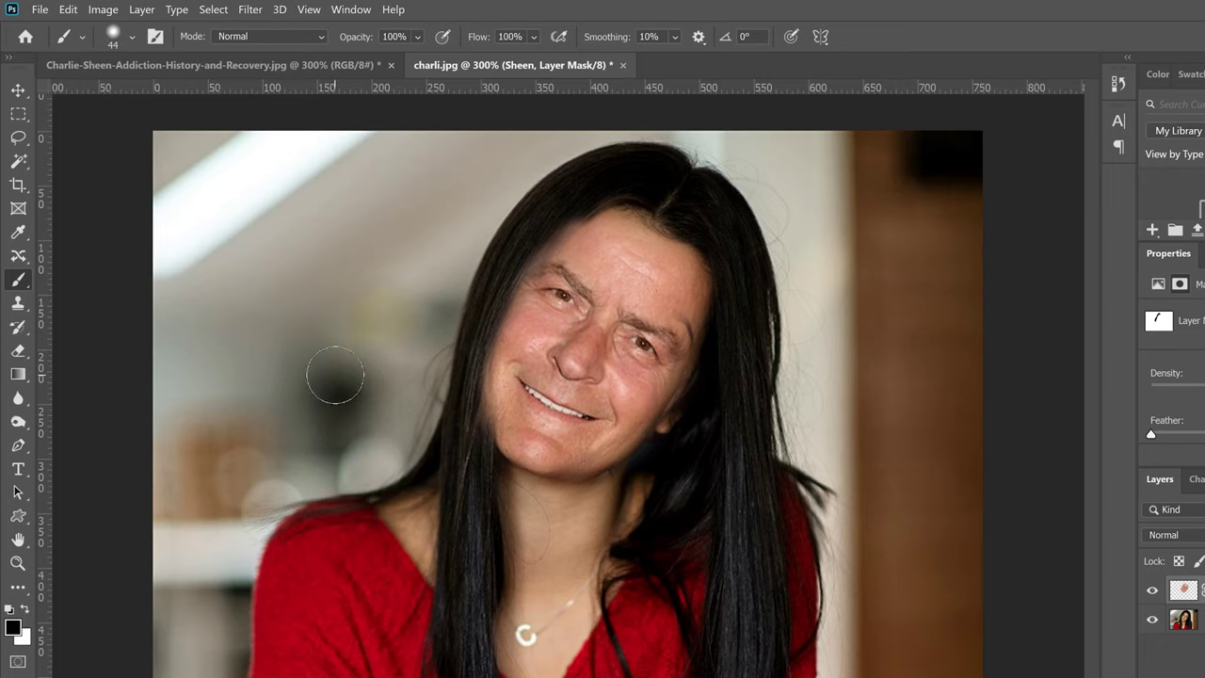
- Paint white on the Sheen mask to reveal the face across the forehead
{"action": "left_click", "coordinate": [24, 613]}
{"action": "left_click", "coordinate": [24, 612]}
{"action": "left_click", "coordinate": [24, 612]}
{"action": "left_click", "coordinate": [25, 611]}
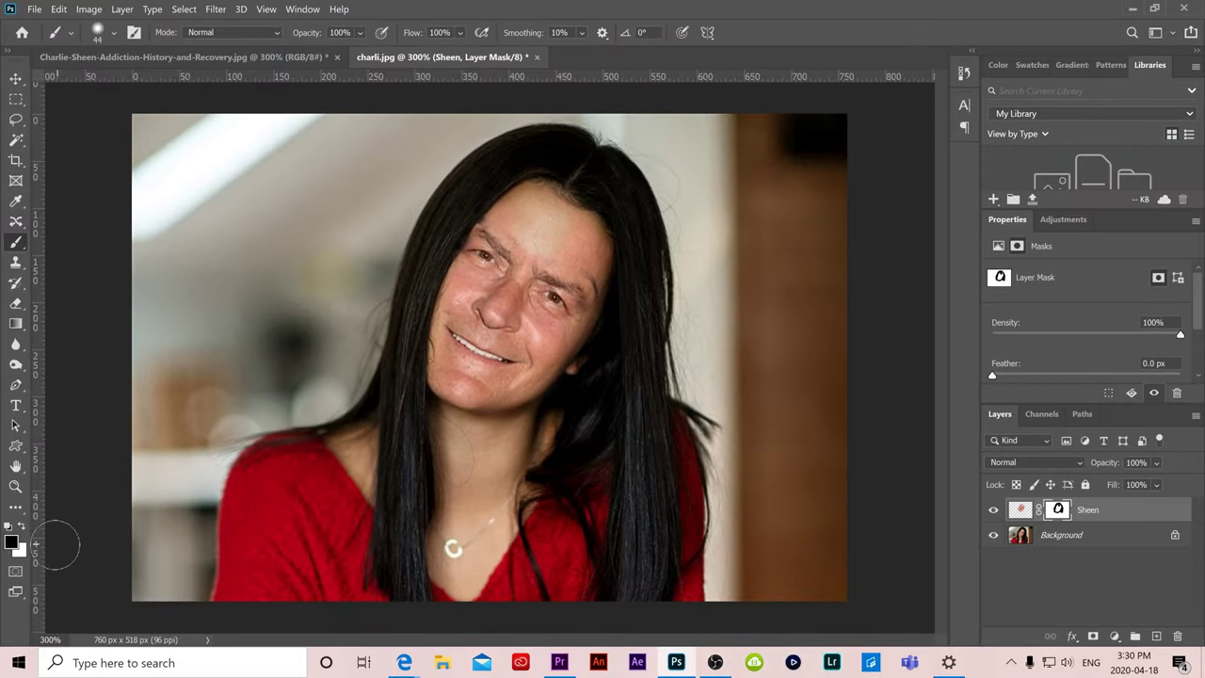
{"action": "left_click", "coordinate": [23, 530]}
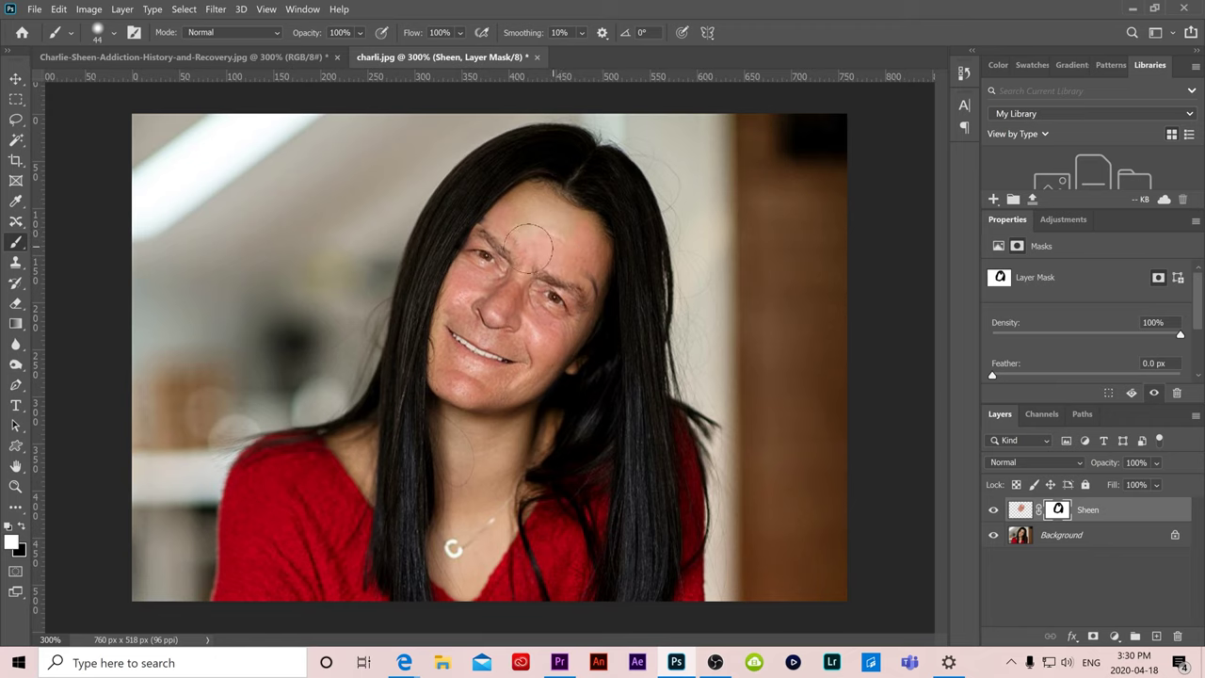
{"action": "mouse_move", "coordinate": [553, 234]}
{"action": "left_mouse_down"}
{"action": "mouse_move", "coordinate": [527, 202]}
{"action": "mouse_move", "coordinate": [576, 230]}
{"action": "left_mouse_up"}
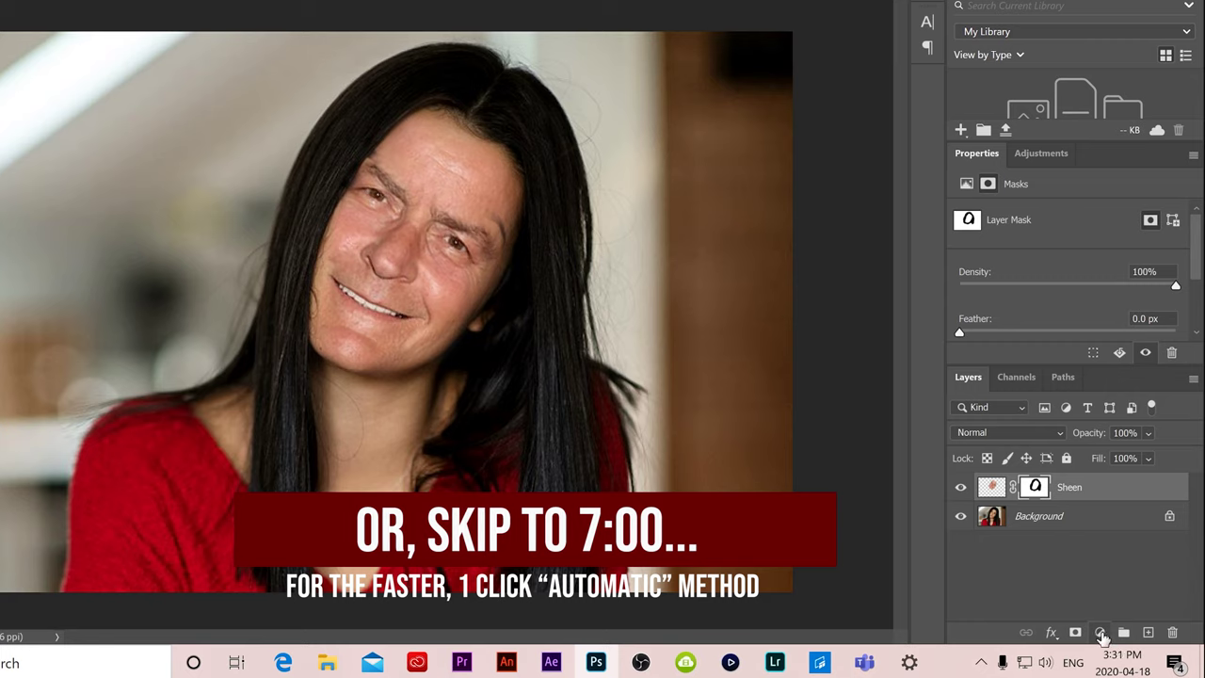
- Add a Color Balance layer clipped to Sheen with midtones Cyan/Red at −26
{"action": "left_click", "coordinate": [1101, 634]}
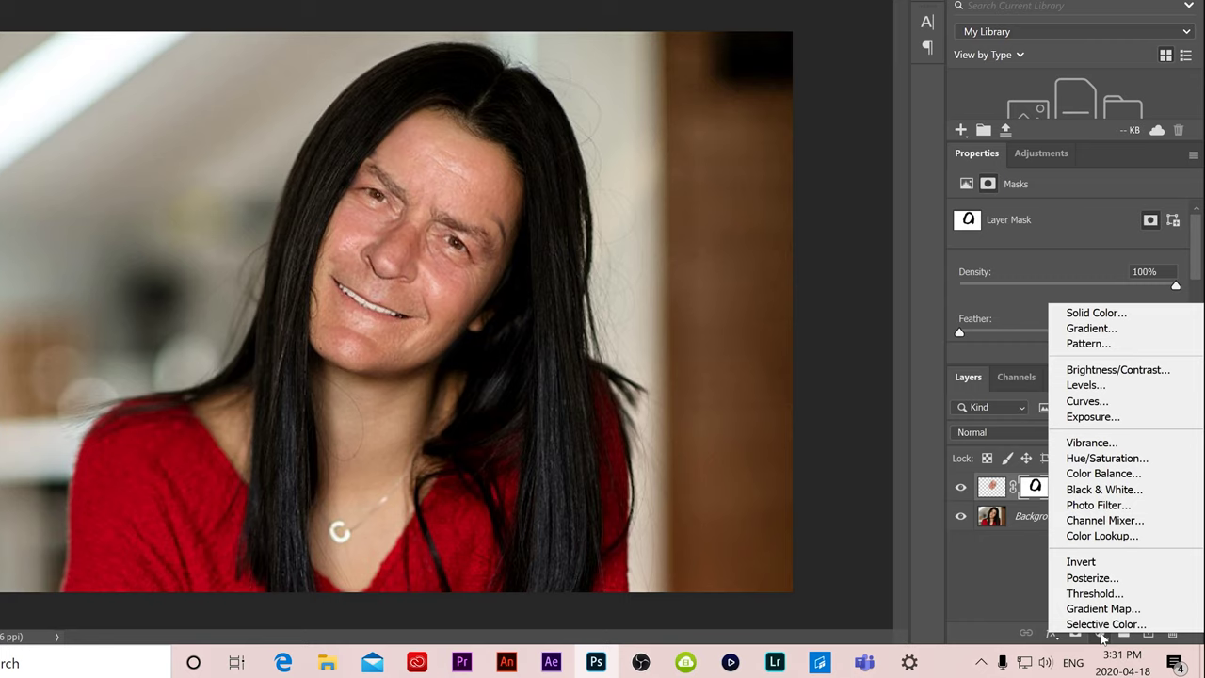
{"action": "left_click", "coordinate": [1117, 477]}
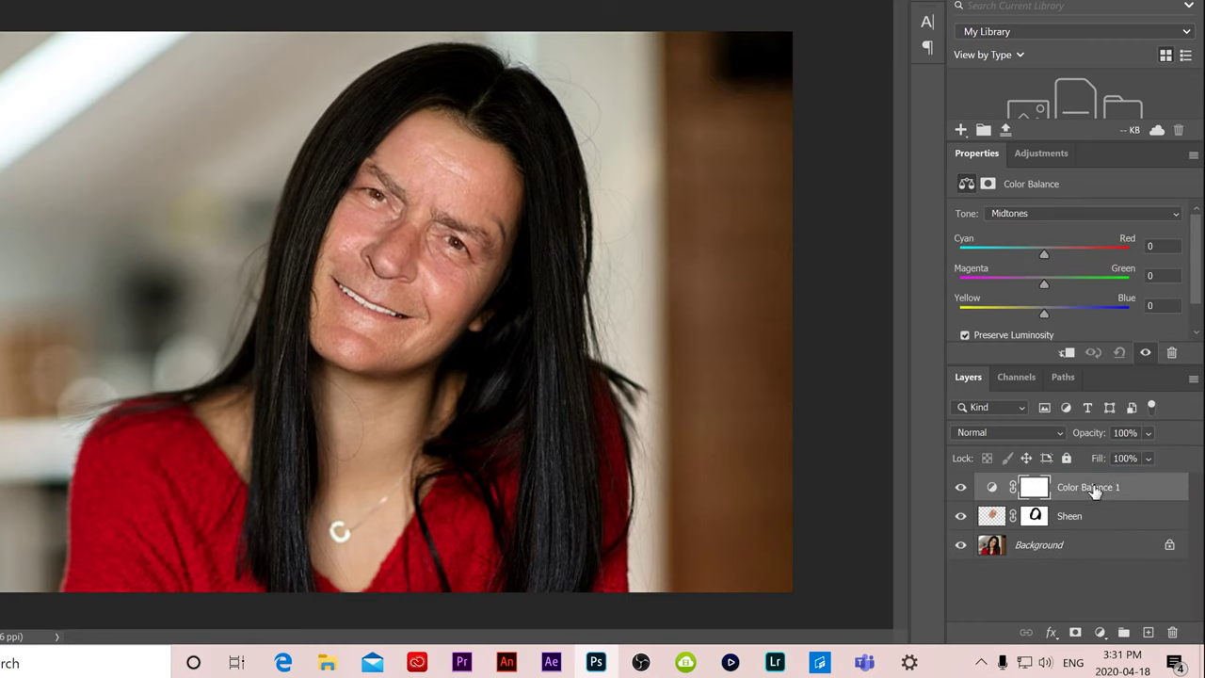
{"action": "left_click_drag", "start_coordinate": [1009, 253], "coordinate": [1059, 245]}
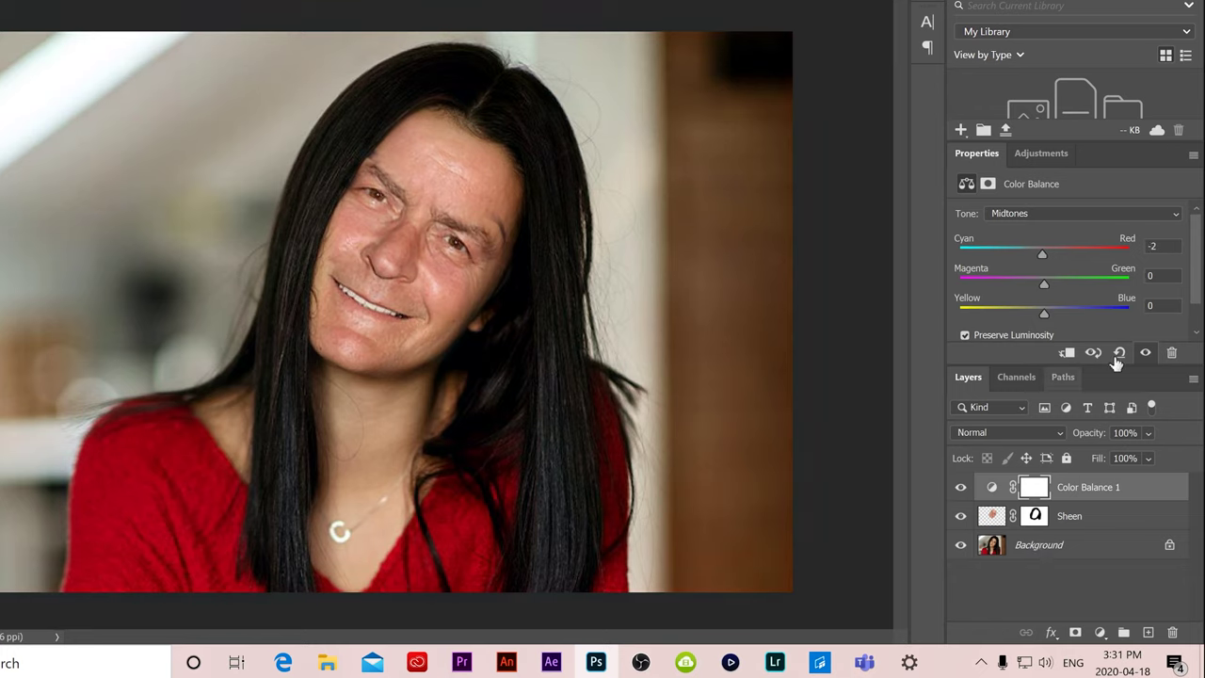
{"action": "right_click", "coordinate": [1081, 489]}
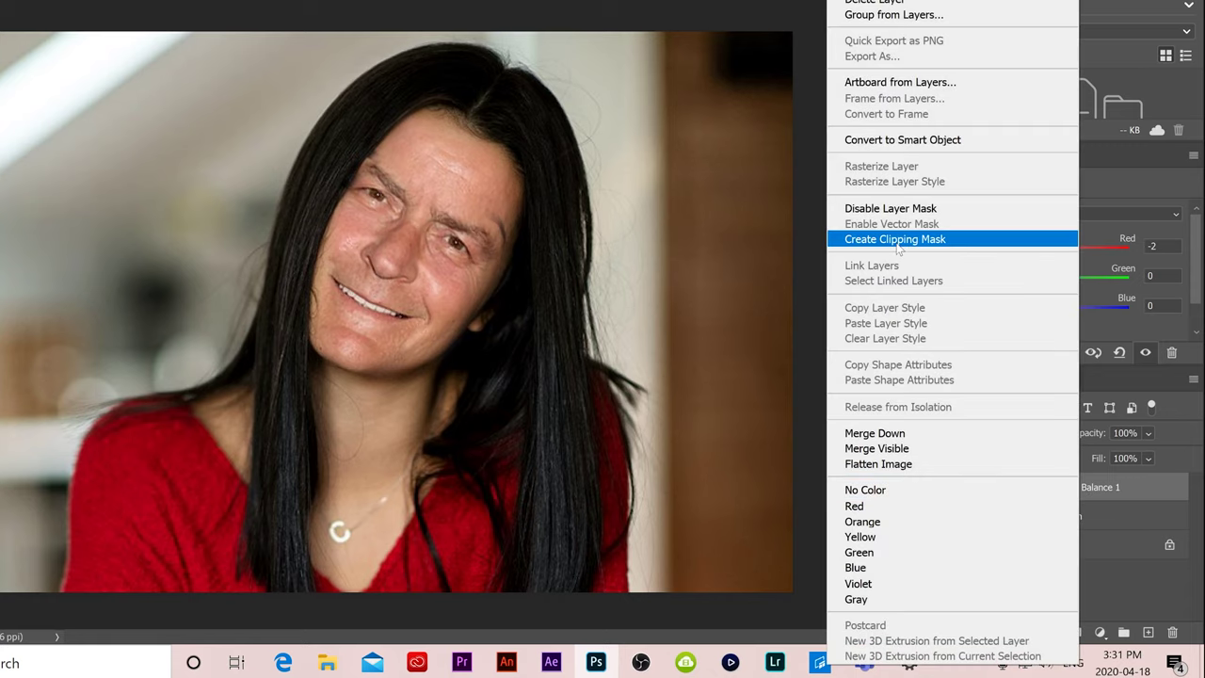
{"action": "left_click", "coordinate": [896, 241]}
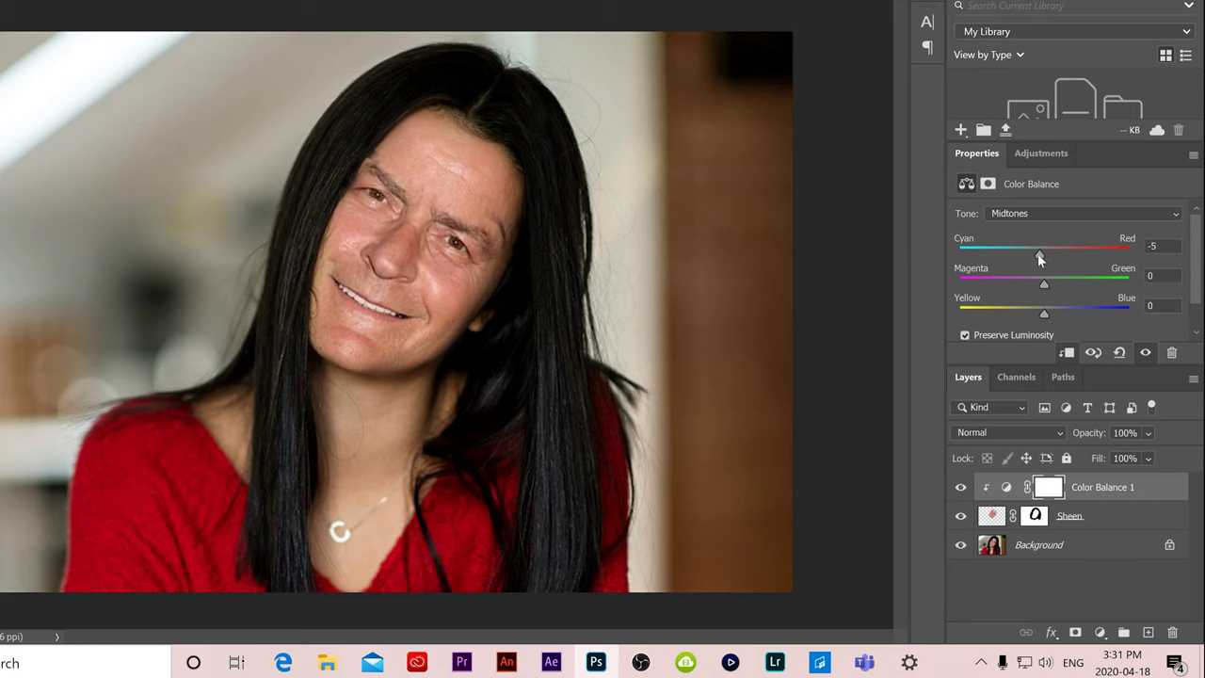
{"action": "left_click_drag", "start_coordinate": [1039, 254], "coordinate": [1027, 254]}
- Add a Hue/Saturation layer clipped to Sheen at saturation −13; set Color Balance Yellow/Blue to −3
{"action": "left_click", "coordinate": [1100, 633]}
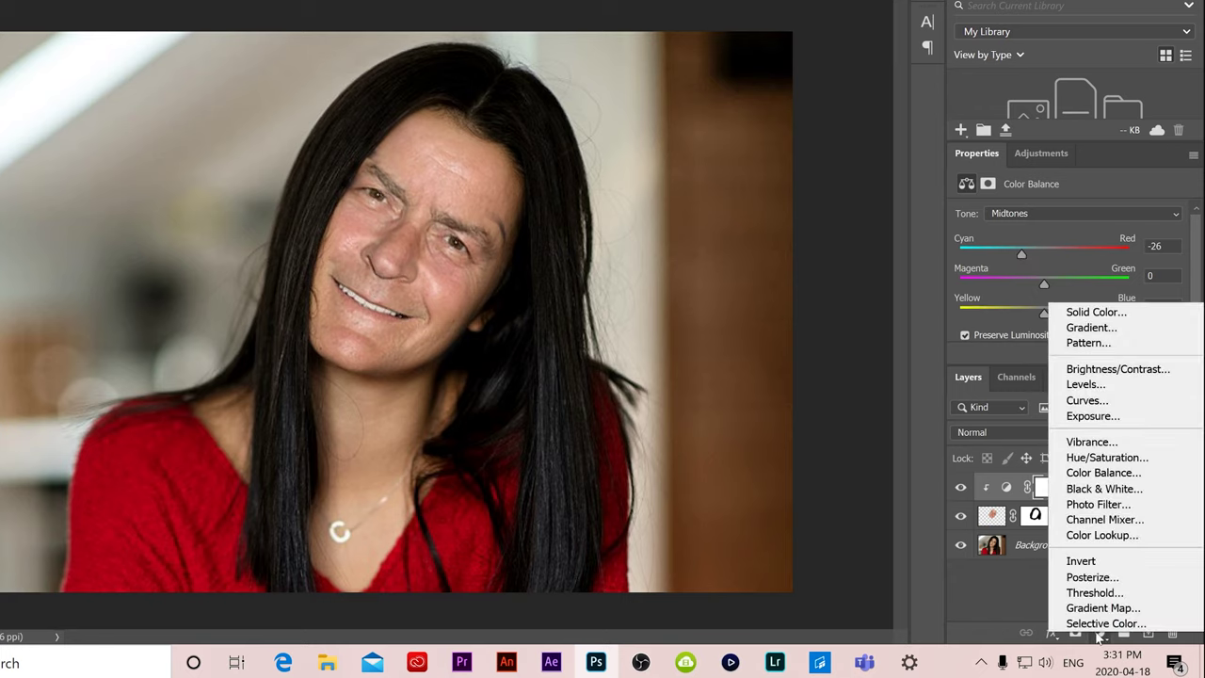
{"action": "left_click", "coordinate": [1107, 458]}
{"action": "scroll", "coordinate": [1200, 229], "scroll_direction": "down", "scroll_amount": 2}
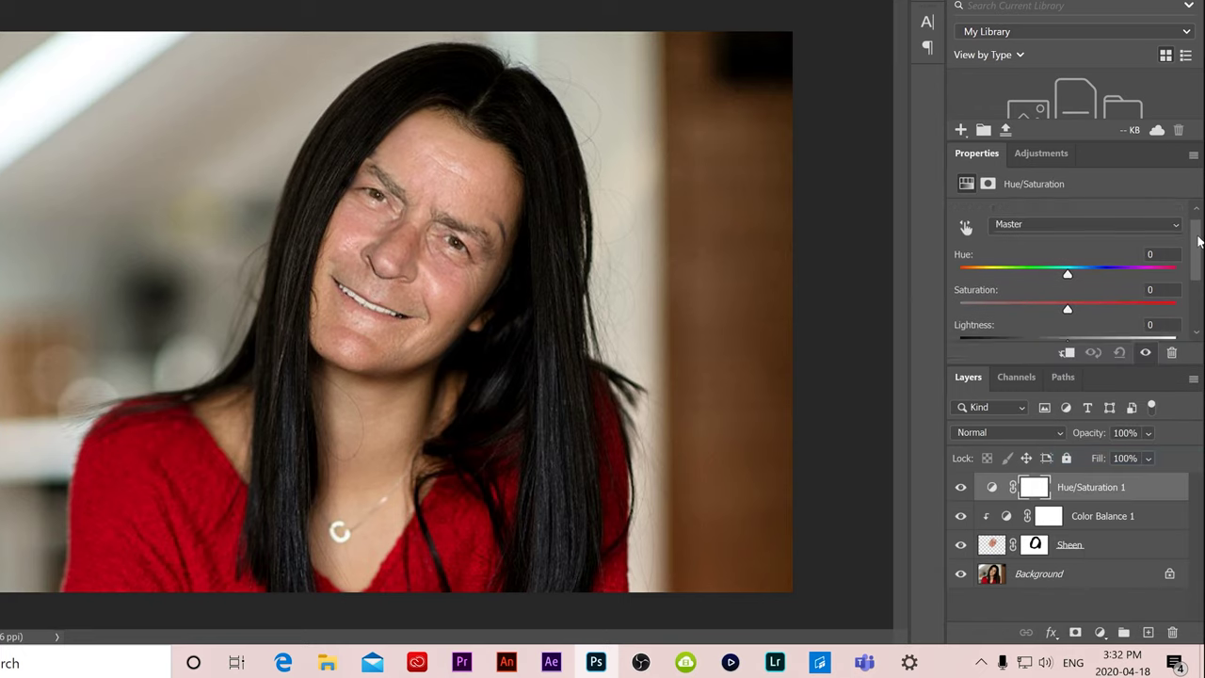
{"action": "right_click", "coordinate": [1075, 486]}
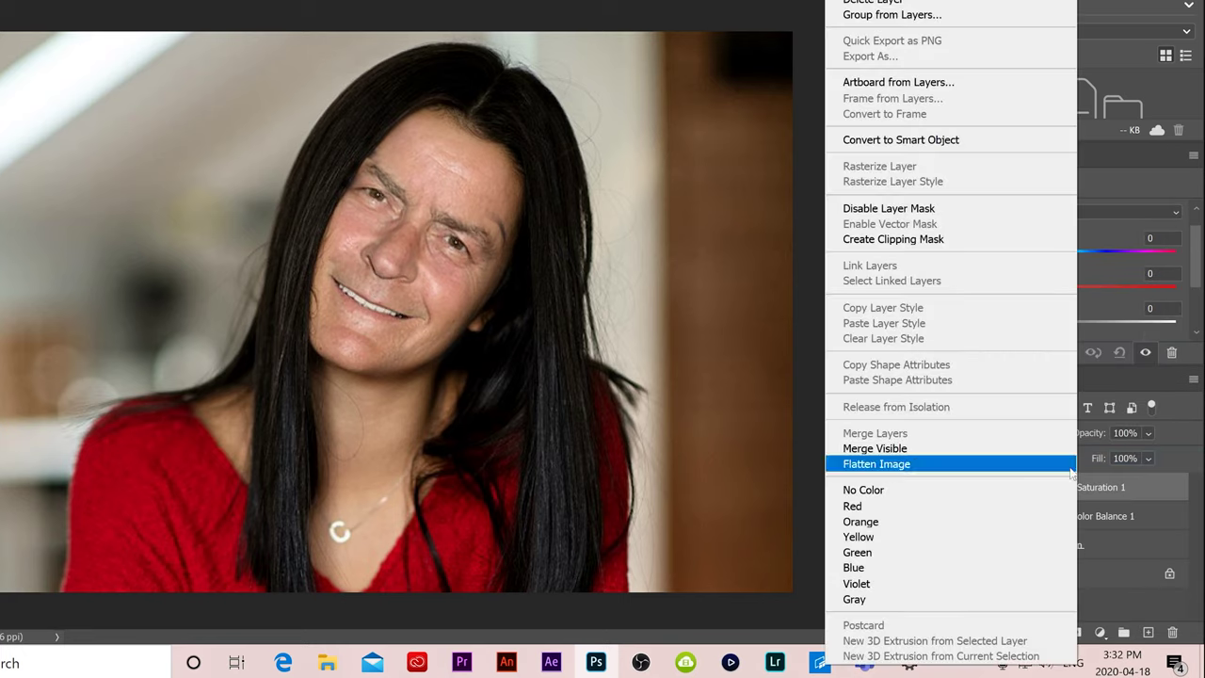
{"action": "left_click", "coordinate": [932, 239]}
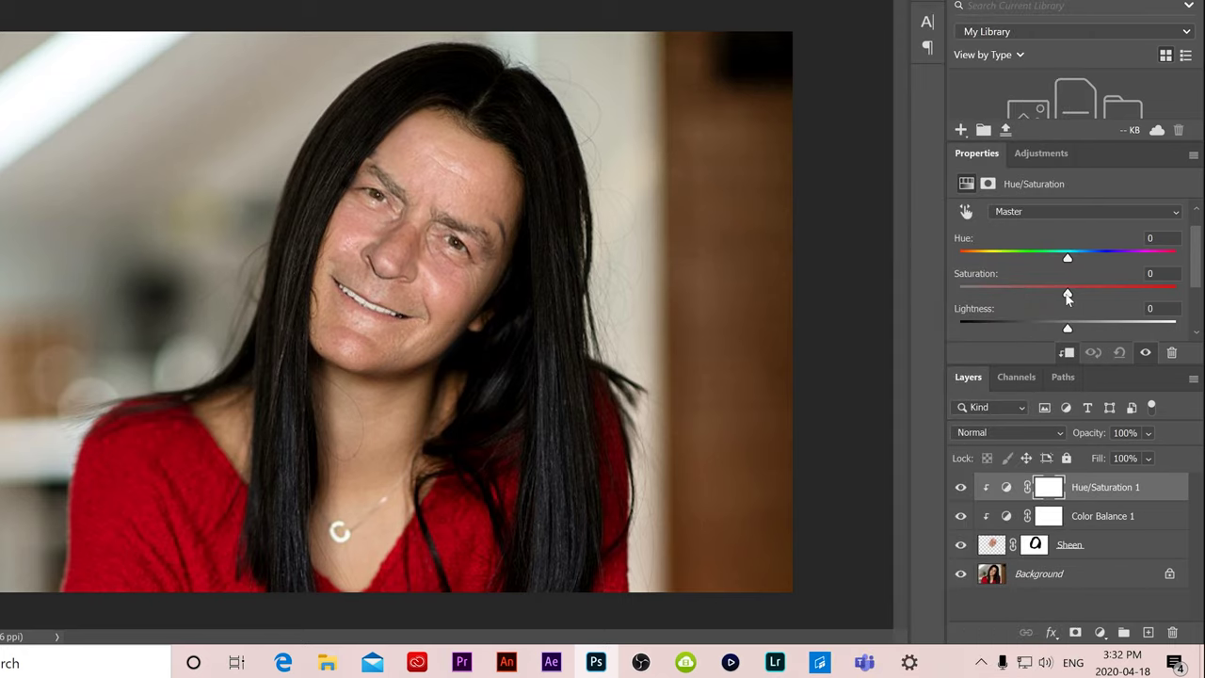
{"action": "left_click_drag", "start_coordinate": [1067, 295], "coordinate": [1052, 297]}
{"action": "left_click", "coordinate": [1099, 518]}
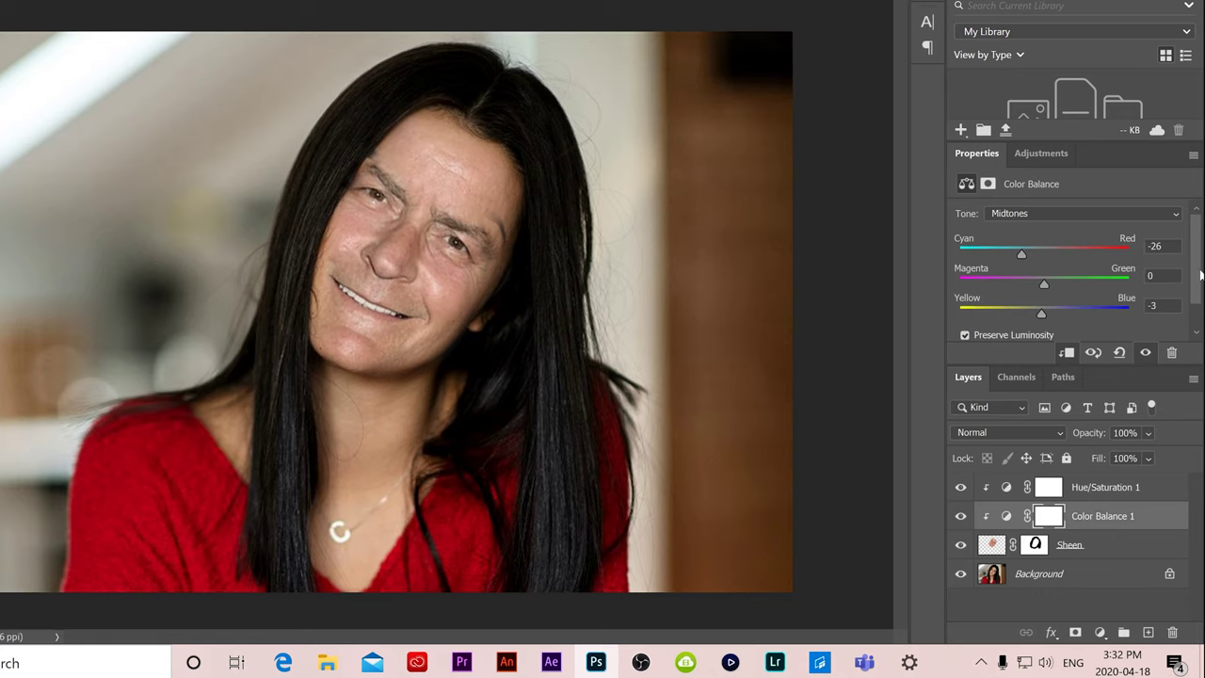
{"action": "left_click", "coordinate": [1111, 497]}
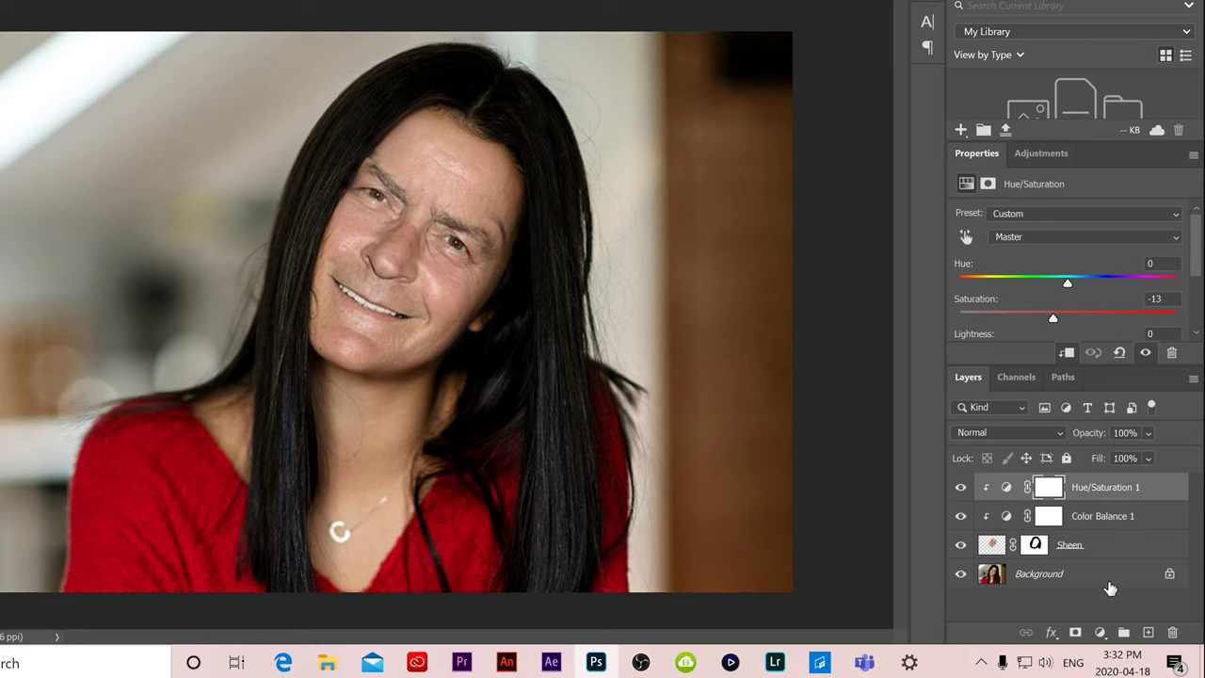
{"action": "left_click", "coordinate": [1099, 634]}
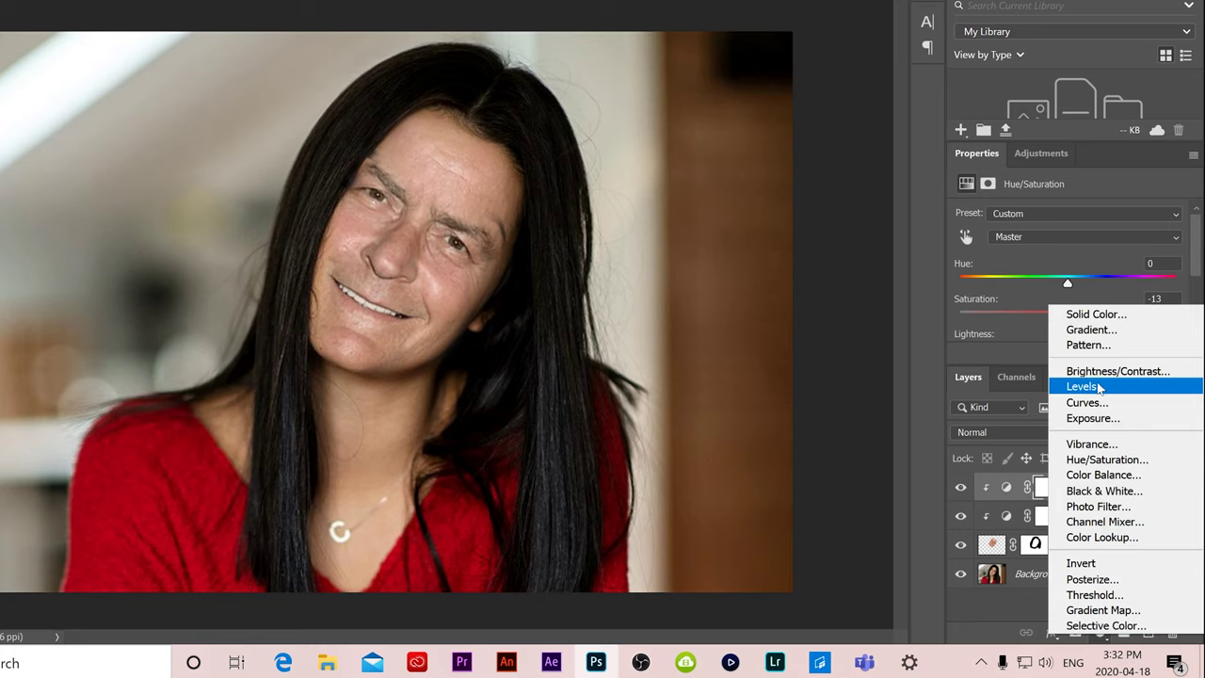
- Add a Levels adjustment and try adjusting its black and white input points
{"action": "left_click", "coordinate": [1098, 386]}
{"action": "left_click_drag", "start_coordinate": [1194, 231], "coordinate": [1196, 262]}
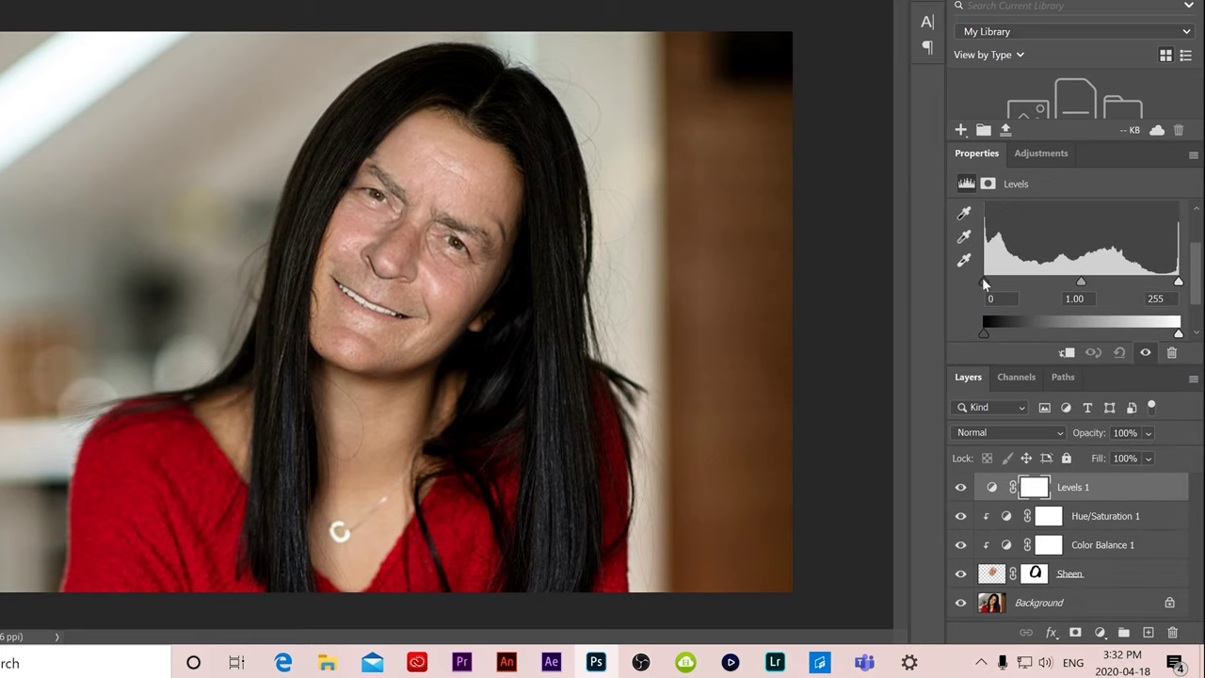
{"action": "mouse_move", "coordinate": [984, 281]}
{"action": "left_mouse_down"}
{"action": "mouse_move", "coordinate": [1008, 281]}
{"action": "mouse_move", "coordinate": [986, 280]}
{"action": "left_mouse_up"}
{"action": "mouse_move", "coordinate": [1176, 284]}
{"action": "left_mouse_down"}
{"action": "mouse_move", "coordinate": [1164, 283]}
{"action": "mouse_move", "coordinate": [1167, 294]}
{"action": "mouse_move", "coordinate": [1193, 294]}
{"action": "left_mouse_up"}
{"action": "scroll", "coordinate": [1194, 297], "scroll_direction": "down", "scroll_amount": 1}
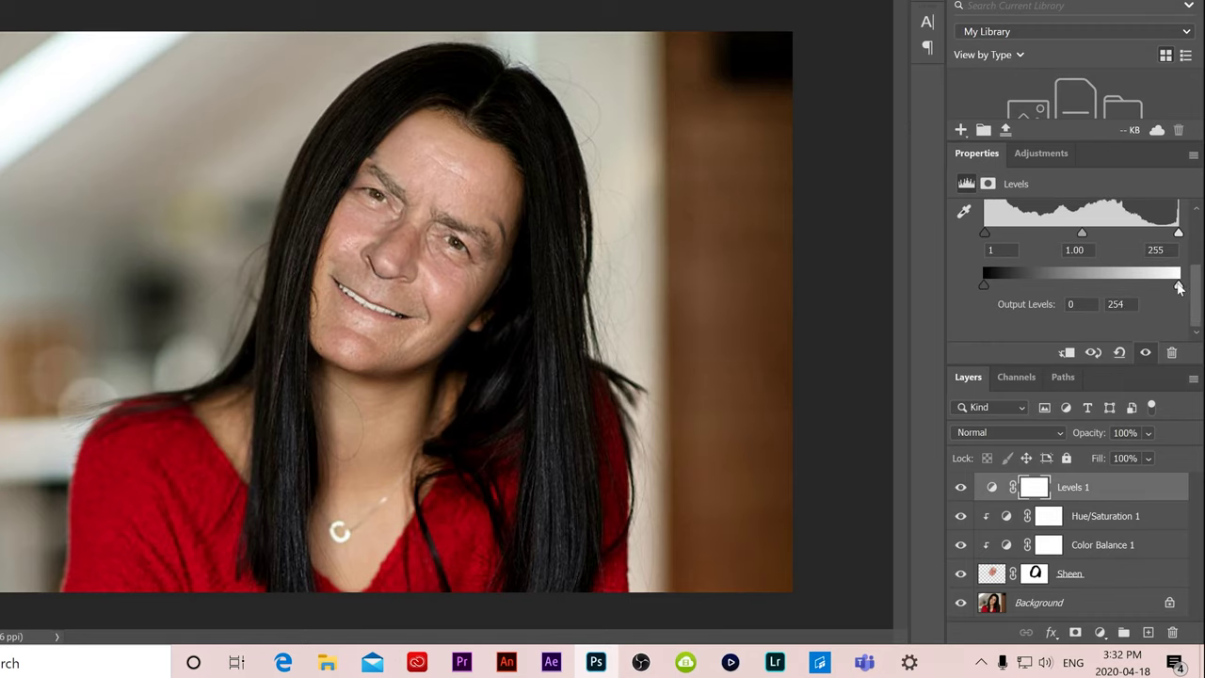
- Test output and midtone tweaks, reset midtones to 1.00, and clip Levels 1 to Sheen
{"action": "mouse_move", "coordinate": [1179, 287]}
{"action": "left_mouse_down"}
{"action": "mouse_move", "coordinate": [1150, 287]}
{"action": "mouse_move", "coordinate": [1176, 286]}
{"action": "left_mouse_up"}
{"action": "mouse_move", "coordinate": [985, 284]}
{"action": "left_mouse_down"}
{"action": "mouse_move", "coordinate": [1016, 282]}
{"action": "mouse_move", "coordinate": [970, 283]}
{"action": "left_mouse_up"}
{"action": "left_click_drag", "start_coordinate": [1198, 297], "coordinate": [1198, 270]}
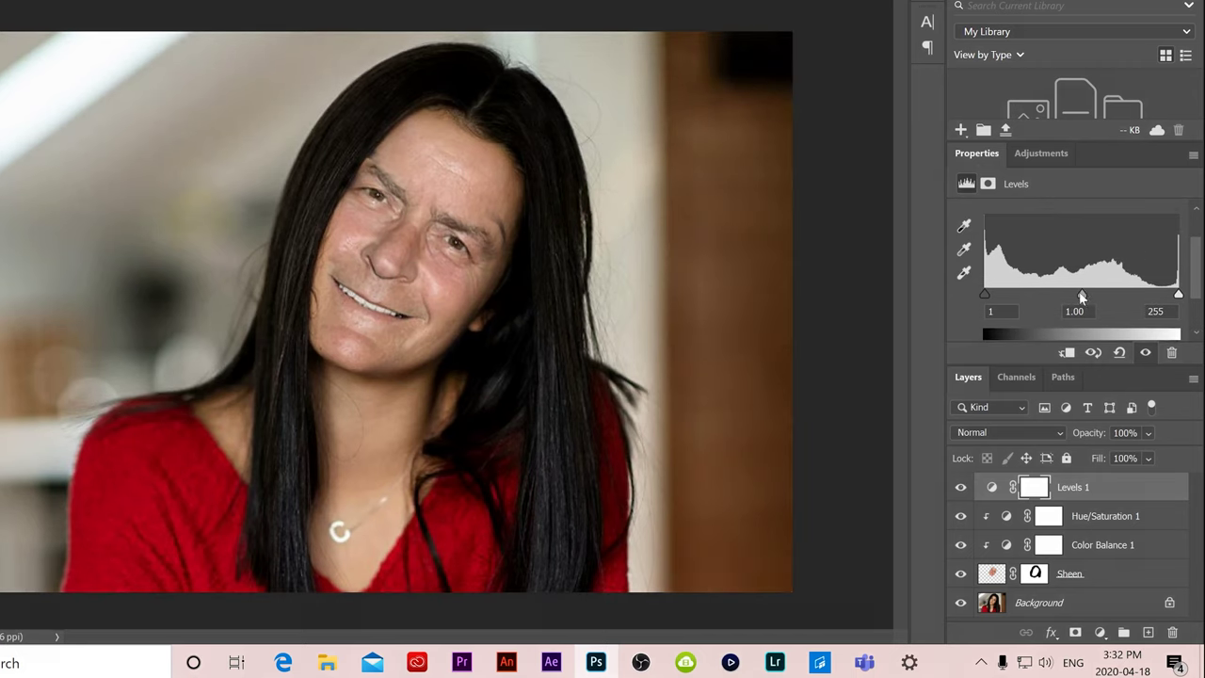
{"action": "left_click_drag", "start_coordinate": [1081, 296], "coordinate": [1089, 296]}
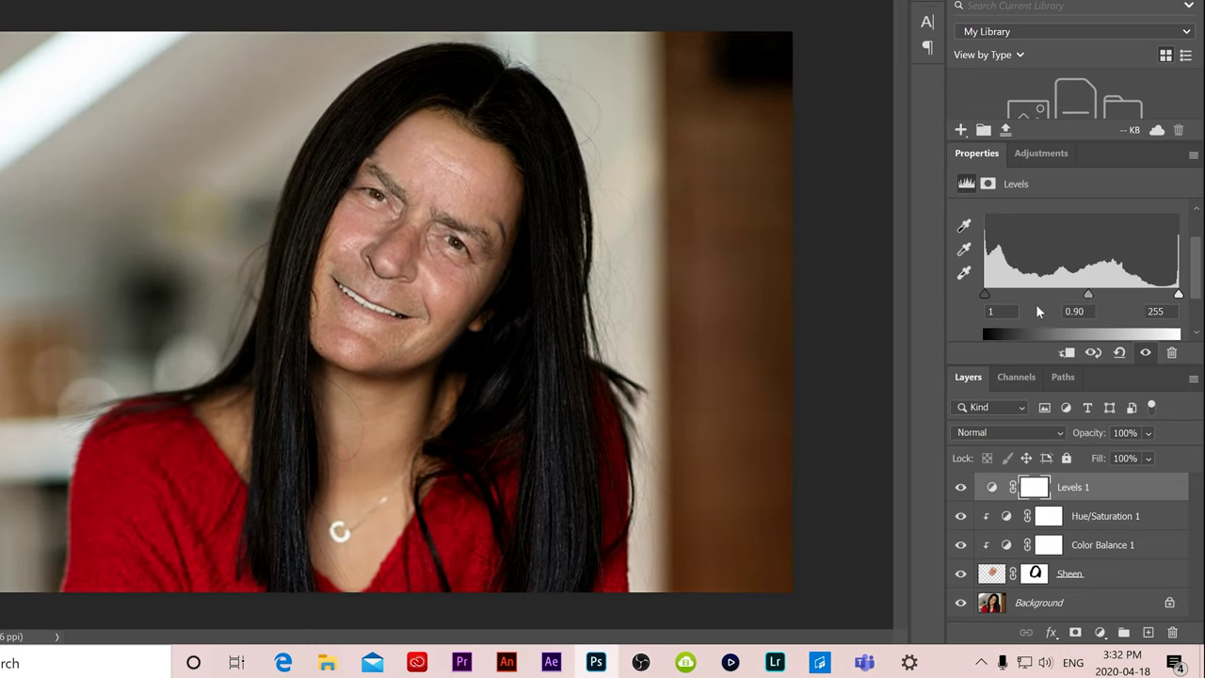
{"action": "mouse_move", "coordinate": [1090, 294]}
{"action": "left_mouse_down"}
{"action": "mouse_move", "coordinate": [1115, 294]}
{"action": "mouse_move", "coordinate": [1082, 294]}
{"action": "left_mouse_up"}
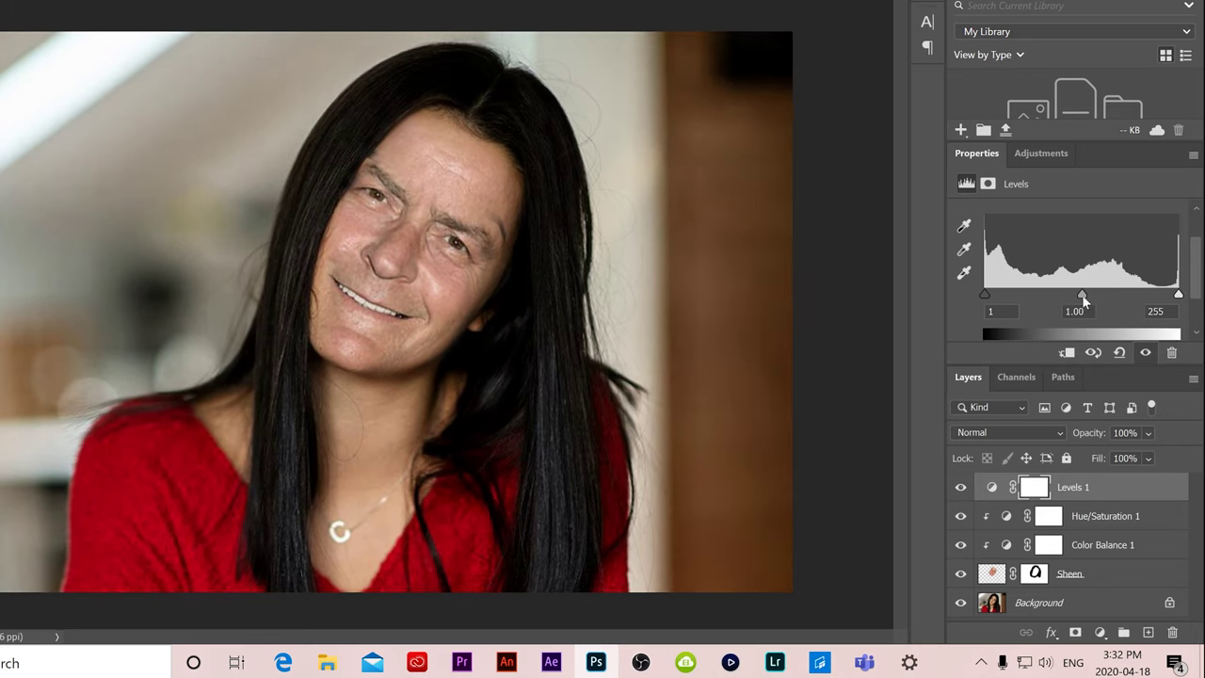
{"action": "right_click", "coordinate": [1074, 488]}
{"action": "left_click", "coordinate": [909, 238]}
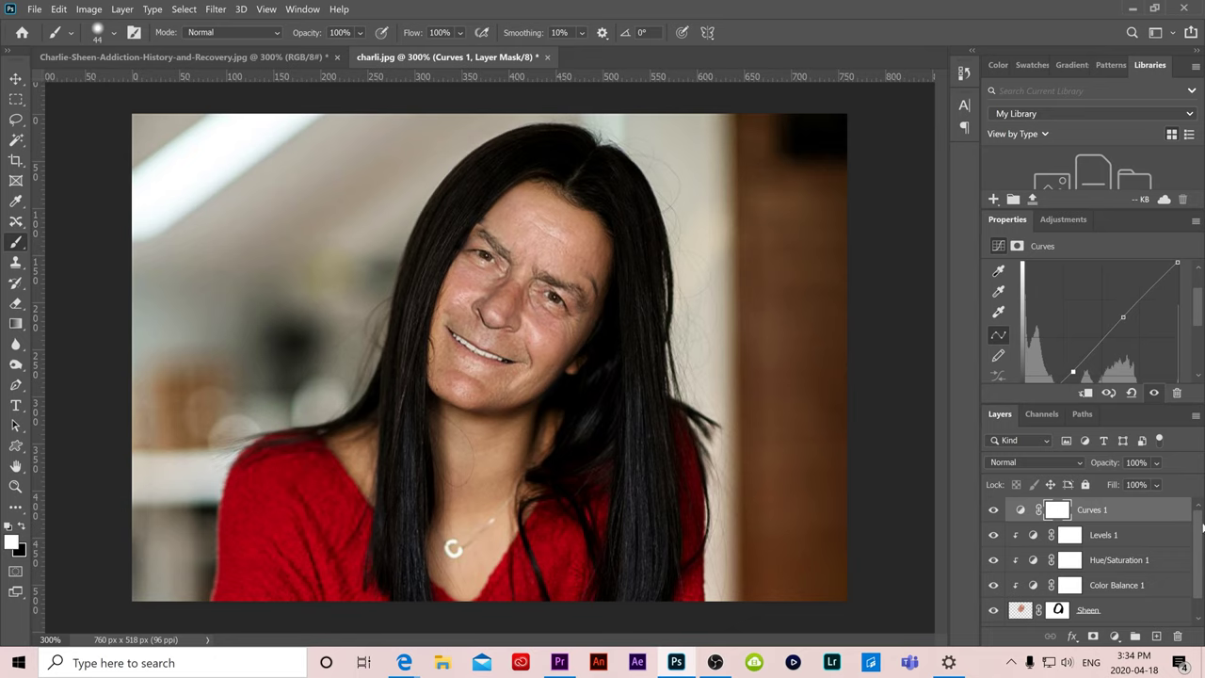
- Select Curves 1 through Color Balance 1 and delete all four adjustment layers
{"action": "left_click_drag", "start_coordinate": [1199, 532], "coordinate": [1201, 560]}
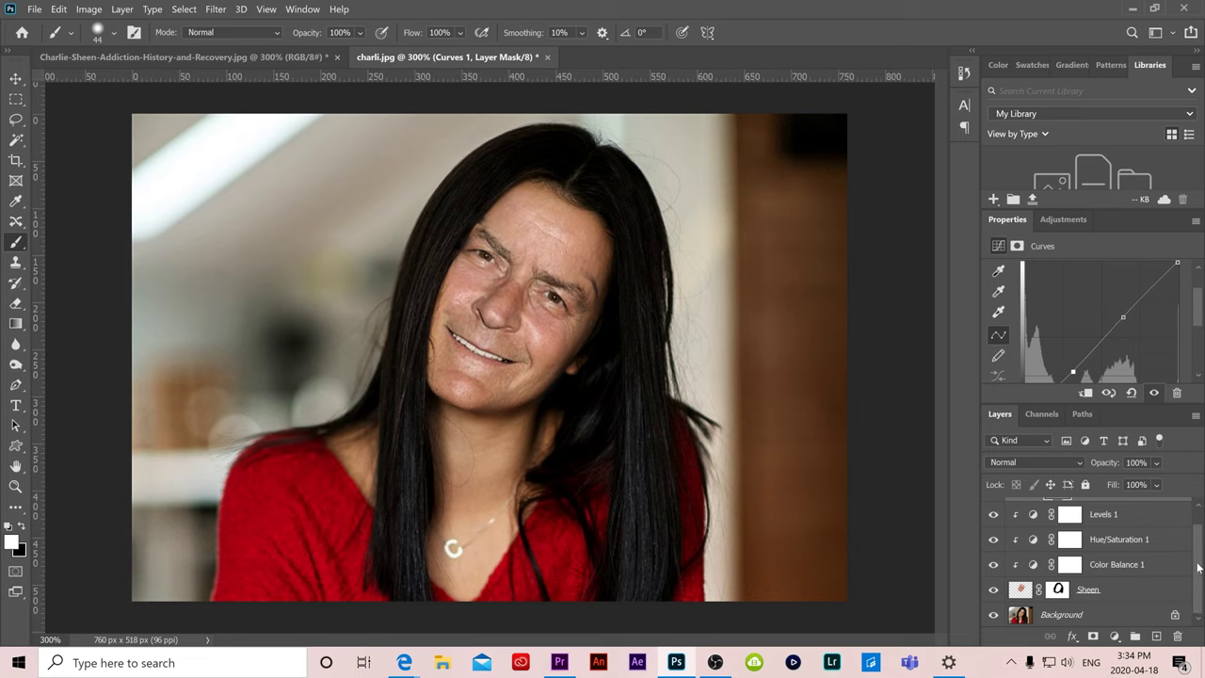
{"action": "mouse_move", "coordinate": [1195, 568]}
{"action": "left_mouse_down"}
{"action": "mouse_move", "coordinate": [1198, 541]}
{"action": "mouse_move", "coordinate": [1201, 565]}
{"action": "left_mouse_up"}
{"action": "left_click", "coordinate": [1116, 617]}
{"action": "left_click_drag", "start_coordinate": [1197, 567], "coordinate": [1197, 541]}
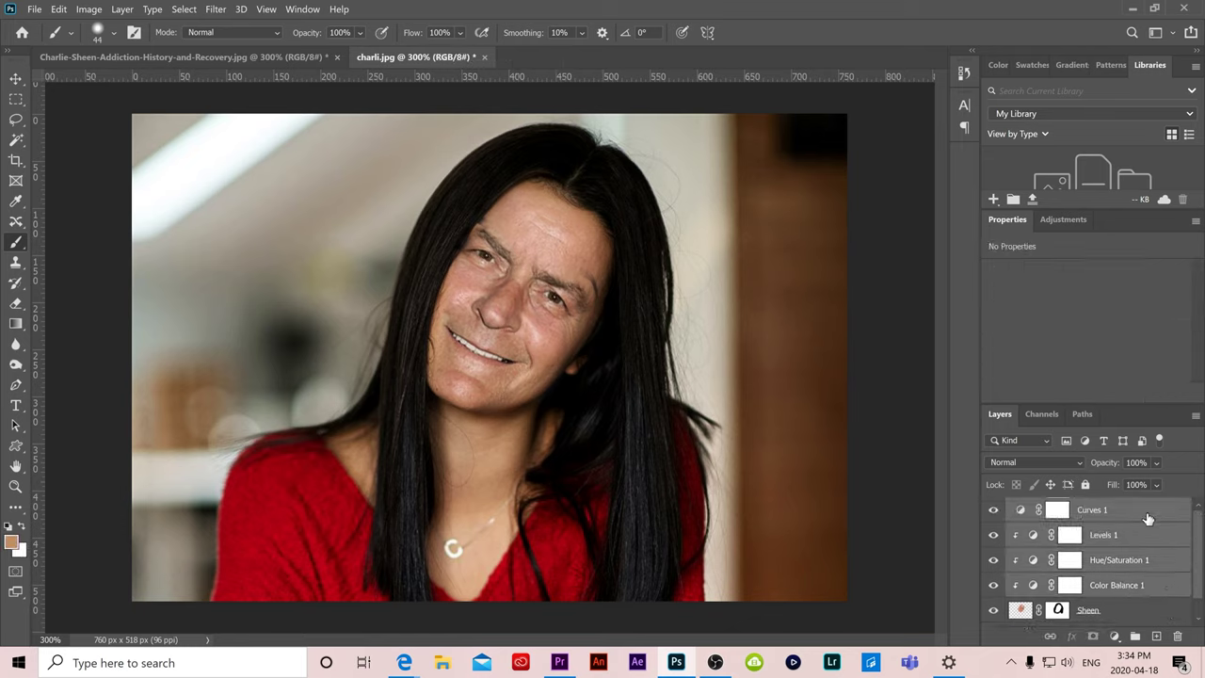
{"action": "left_click", "coordinate": [1176, 636]}
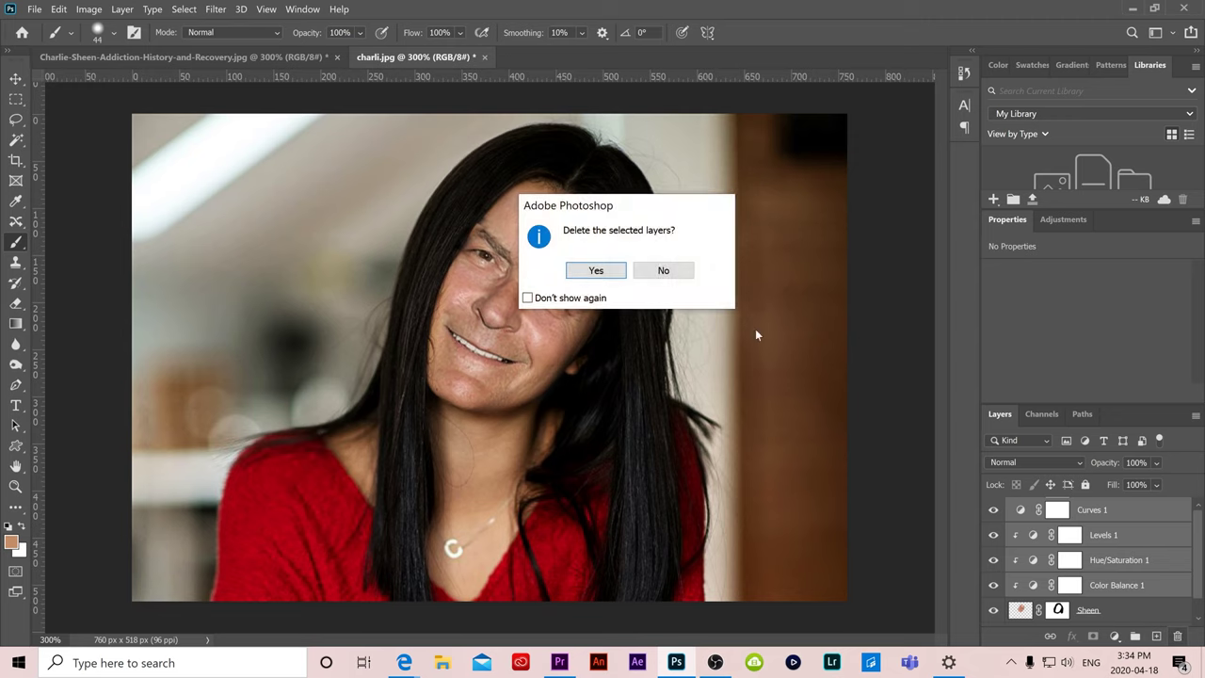
{"action": "left_click", "coordinate": [593, 270]}
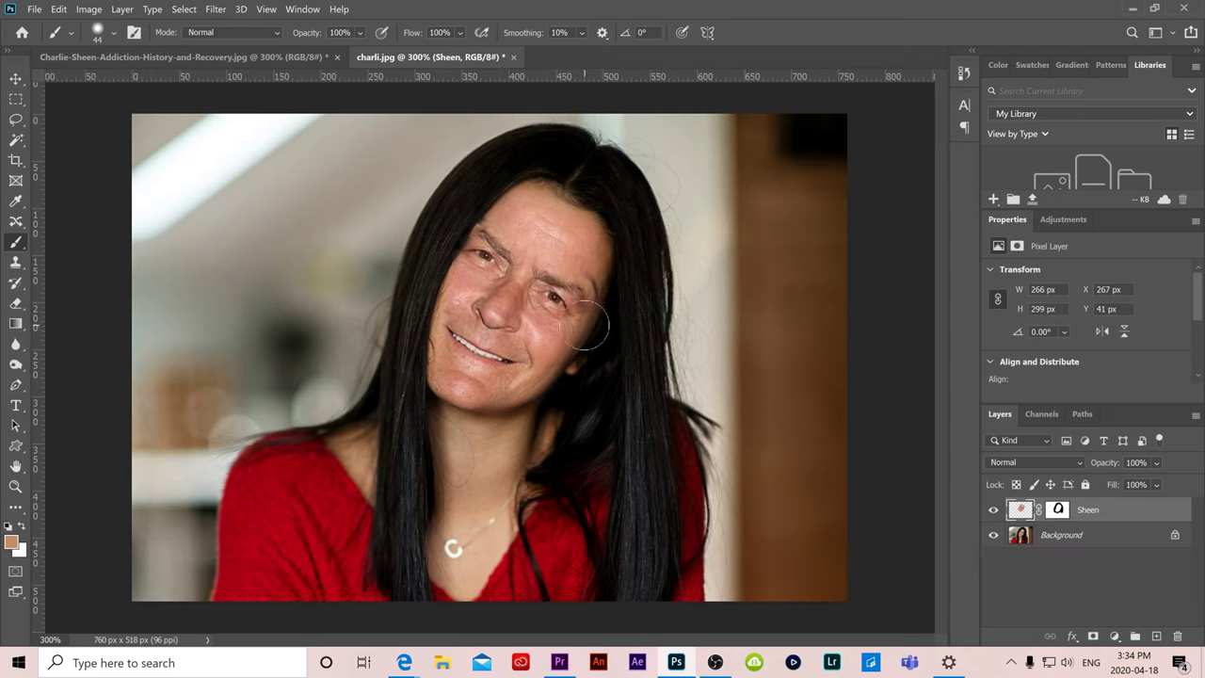
- Add a Curves 1 adjustment layer above Sheen and target its adjustment, not its mask
{"action": "left_click", "coordinate": [15, 79]}
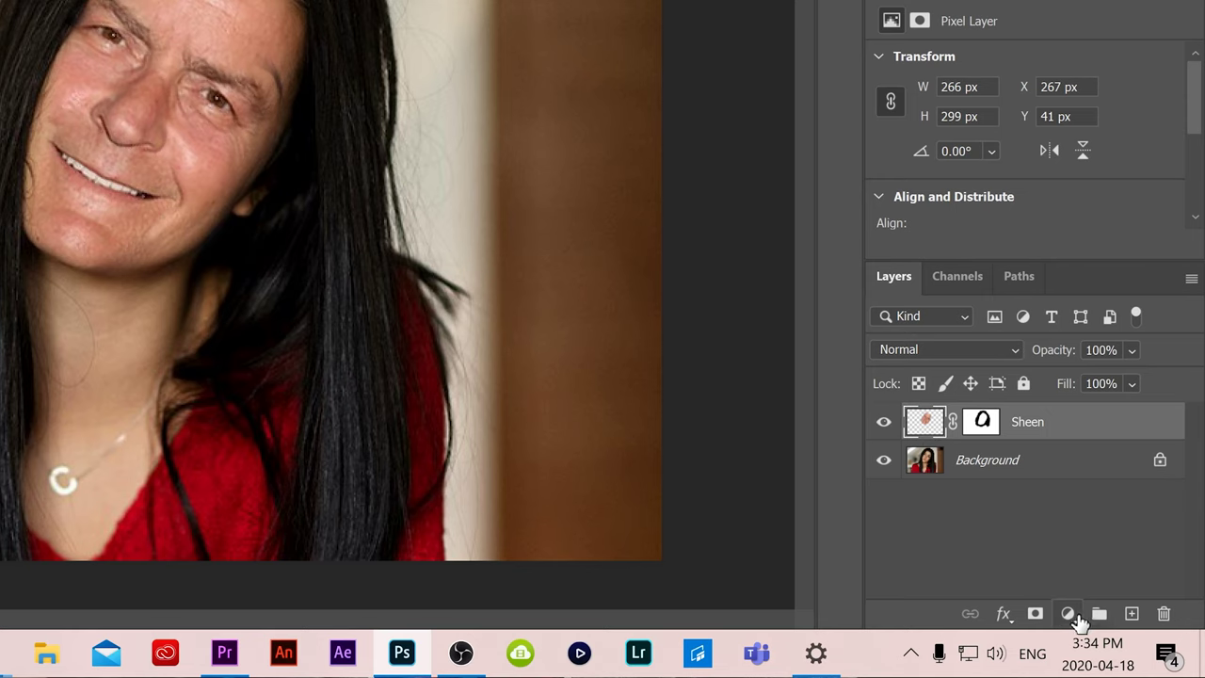
{"action": "left_click", "coordinate": [1069, 614]}
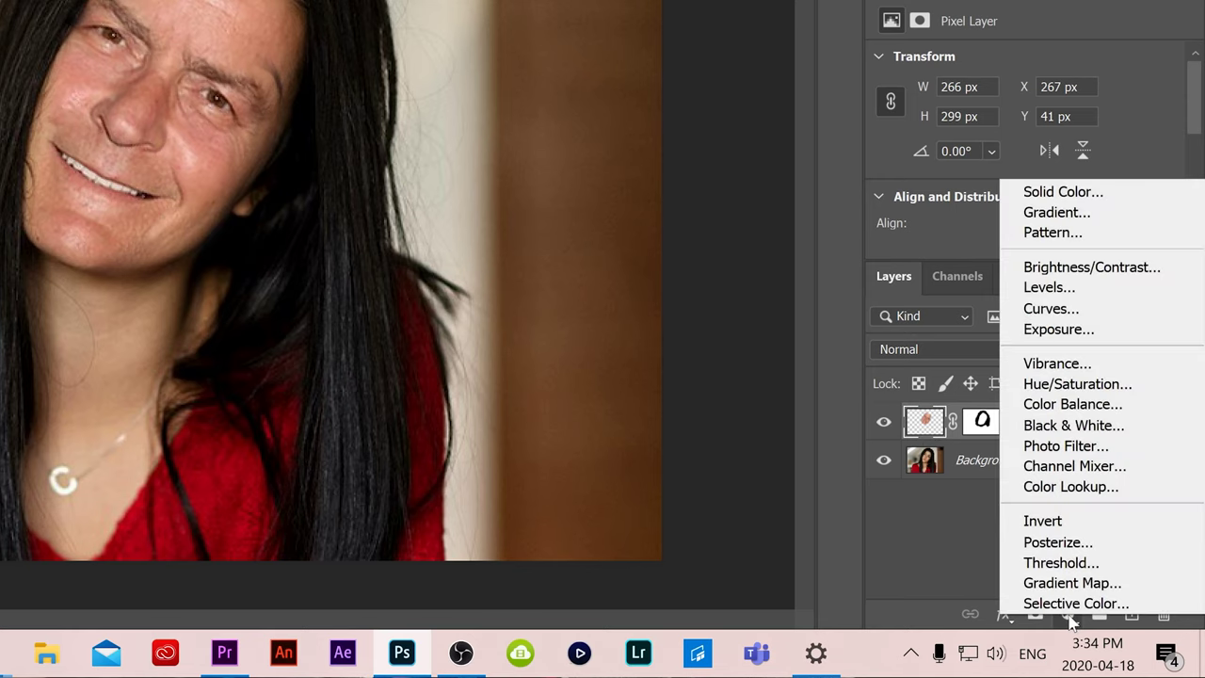
{"action": "left_click", "coordinate": [1068, 311]}
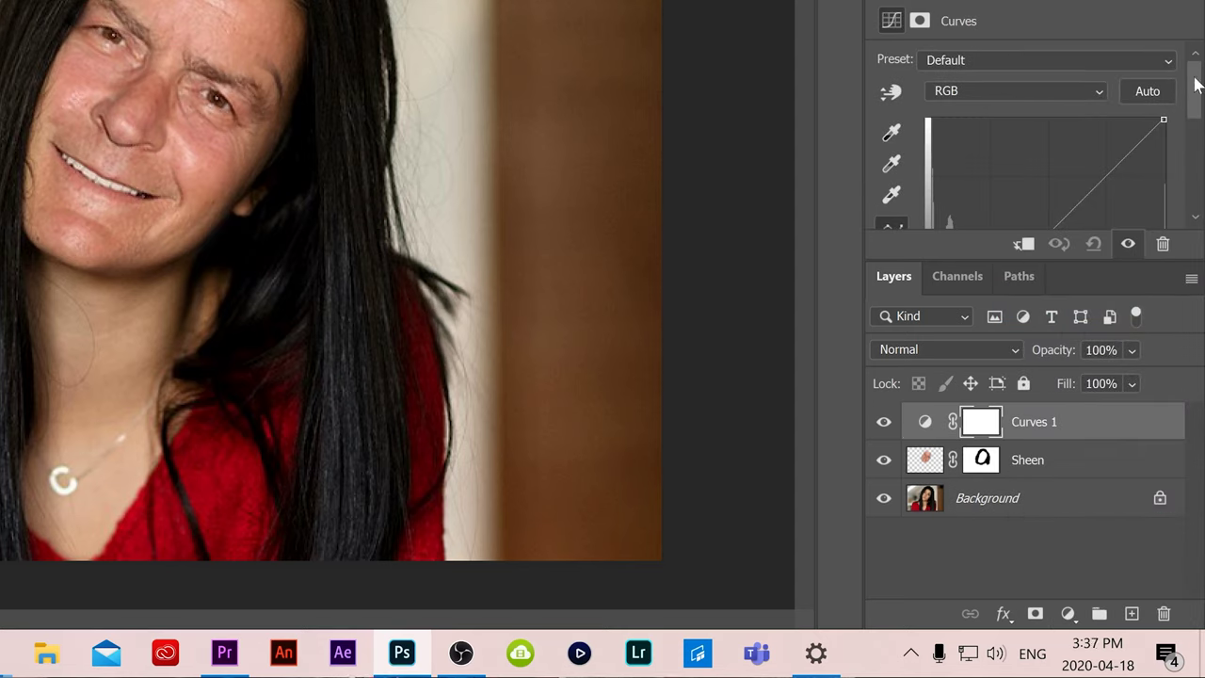
{"action": "left_click_drag", "start_coordinate": [1196, 85], "coordinate": [1195, 99]}
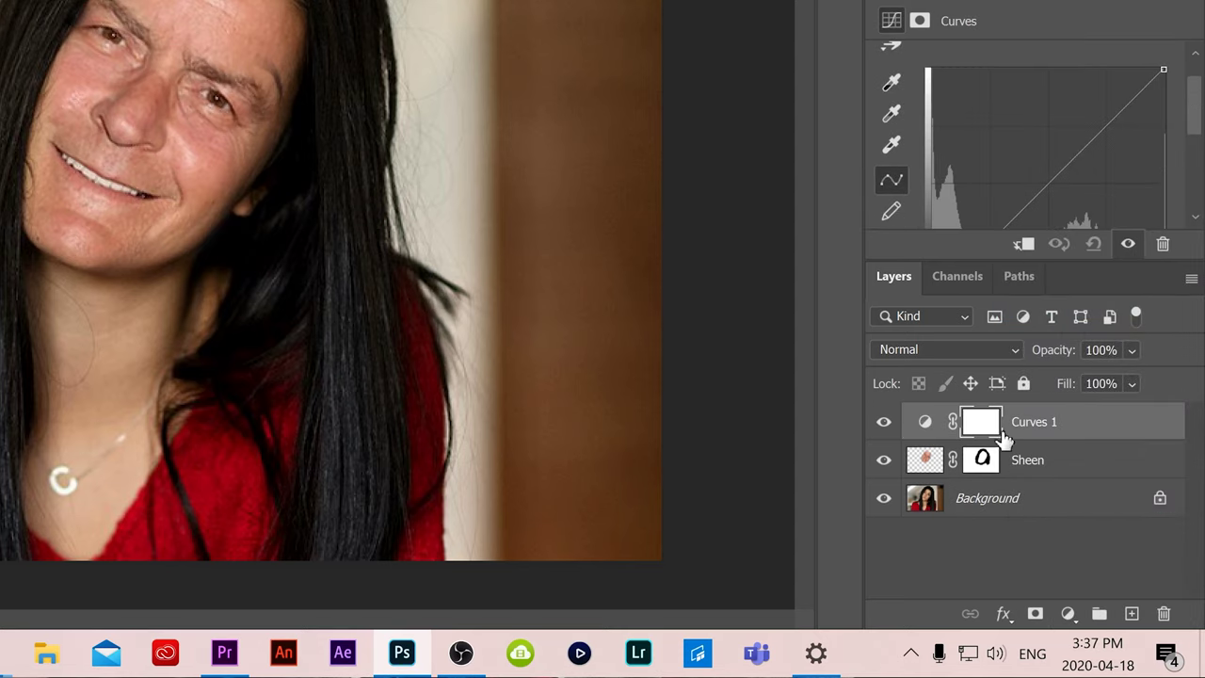
{"action": "left_click", "coordinate": [926, 426]}
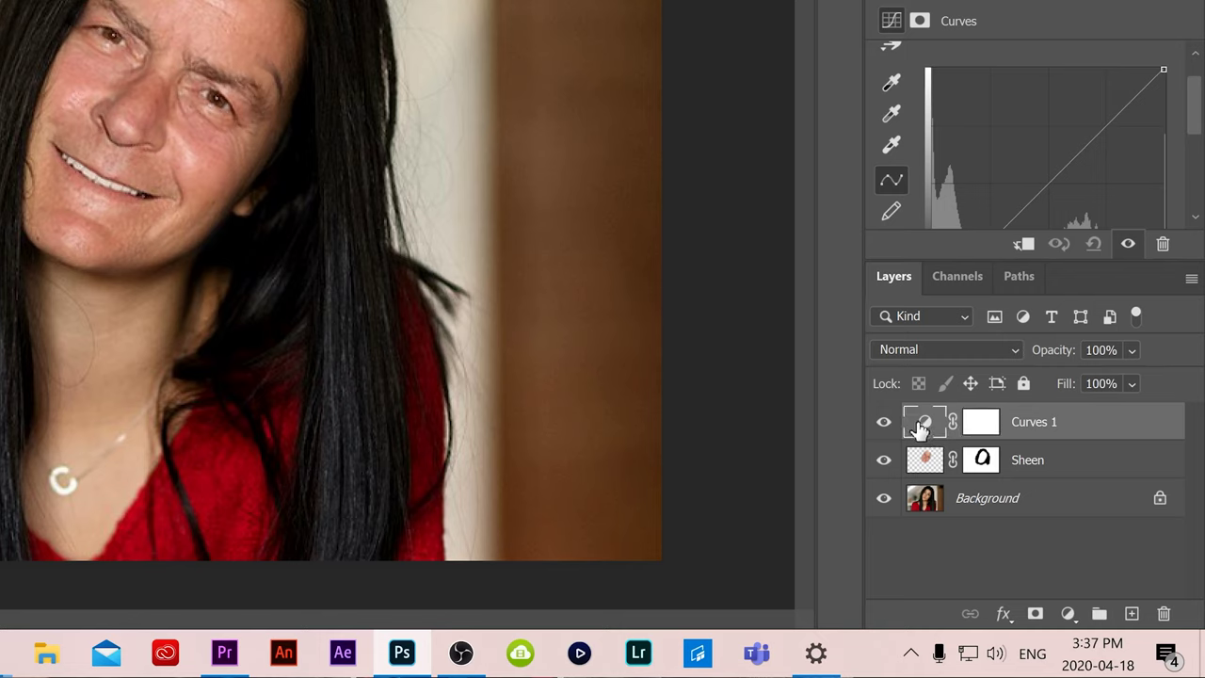
- Set the foreground colour to a skin tone sampled from the photo
{"action": "left_click", "coordinate": [891, 113]}
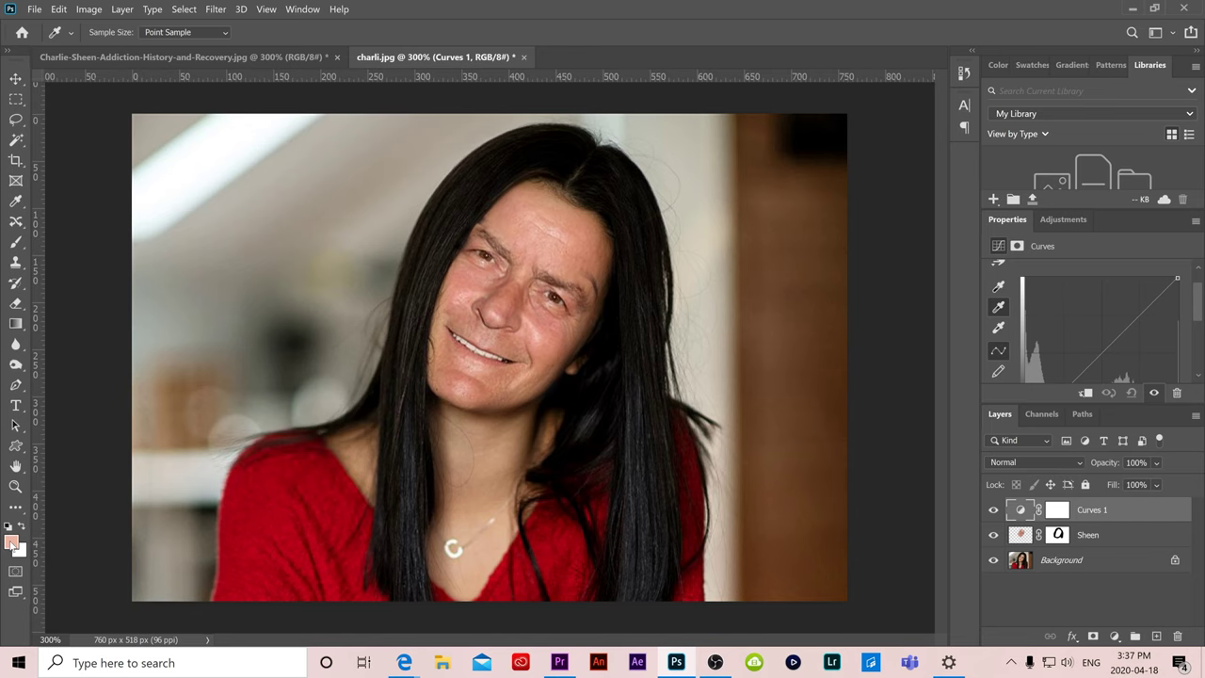
{"action": "left_click", "coordinate": [13, 540]}
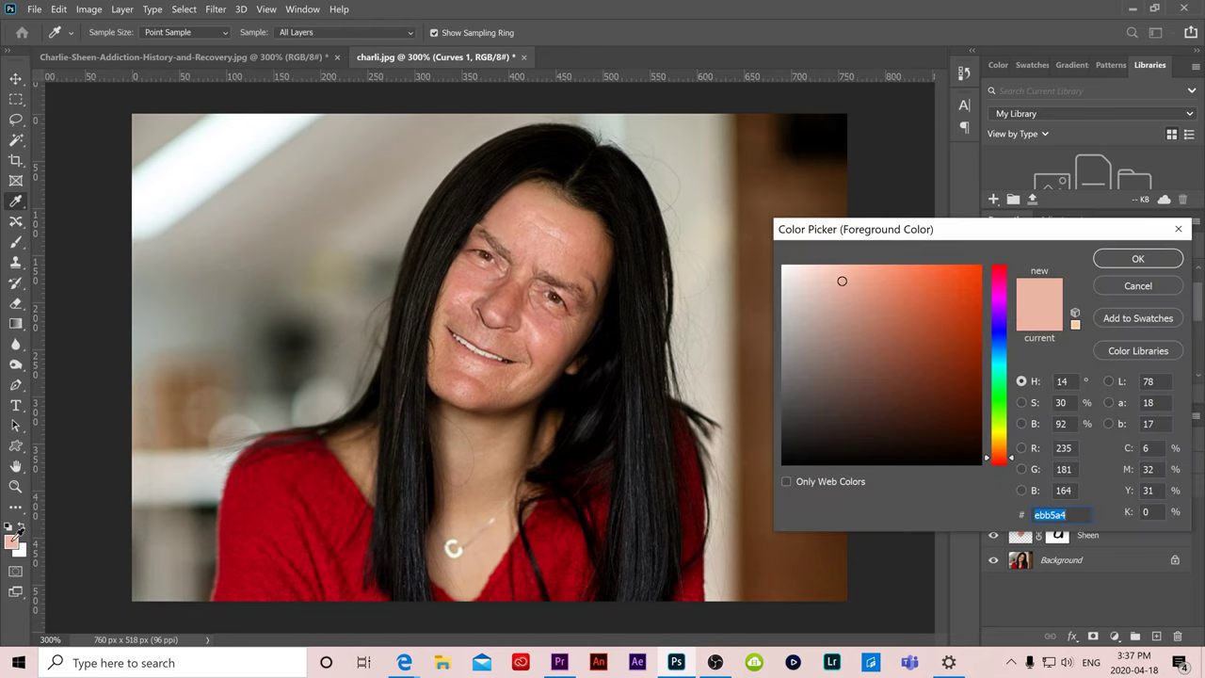
{"action": "left_click", "coordinate": [496, 465]}
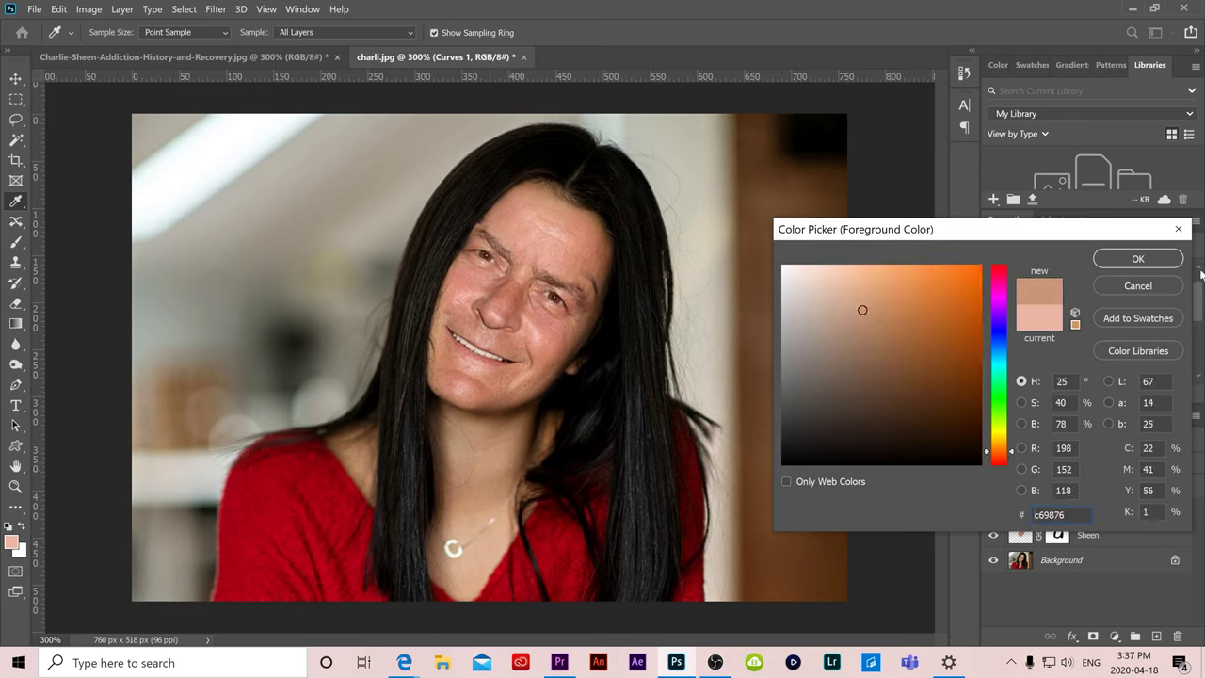
{"action": "left_click", "coordinate": [1138, 260]}
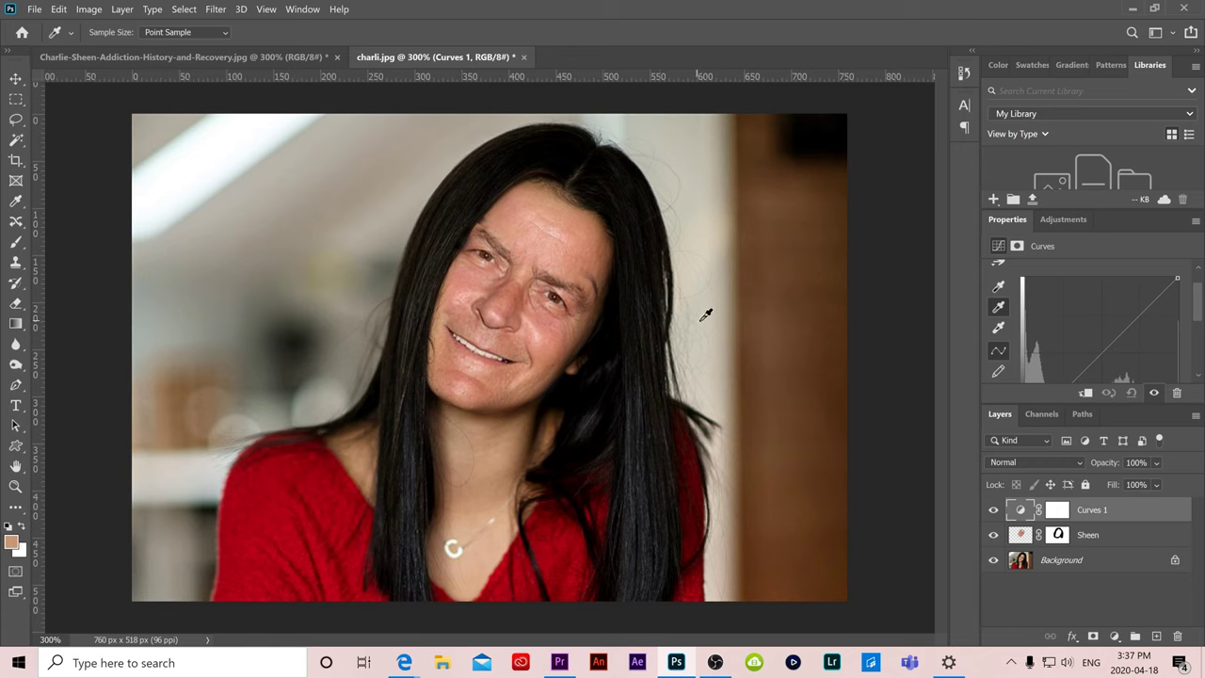
- Set the Curves 1 grey point from the forehead skin, then invert its mask to black
{"action": "left_click", "coordinate": [549, 250]}
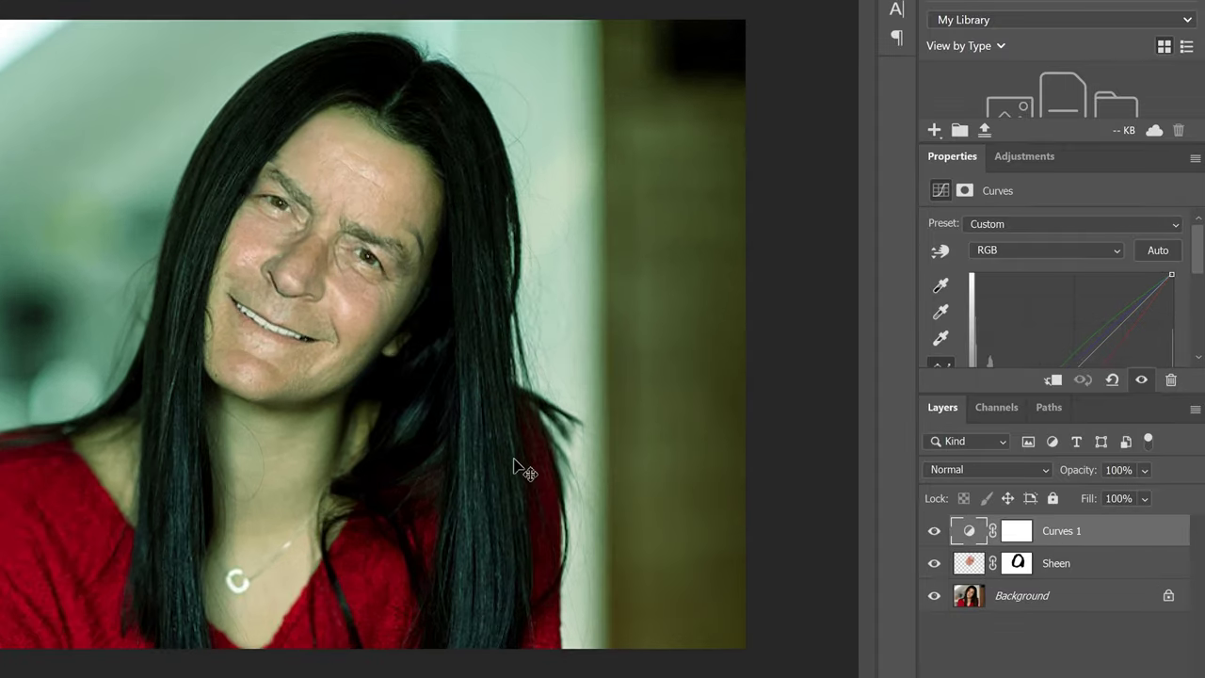
{"action": "left_click", "coordinate": [1020, 535]}
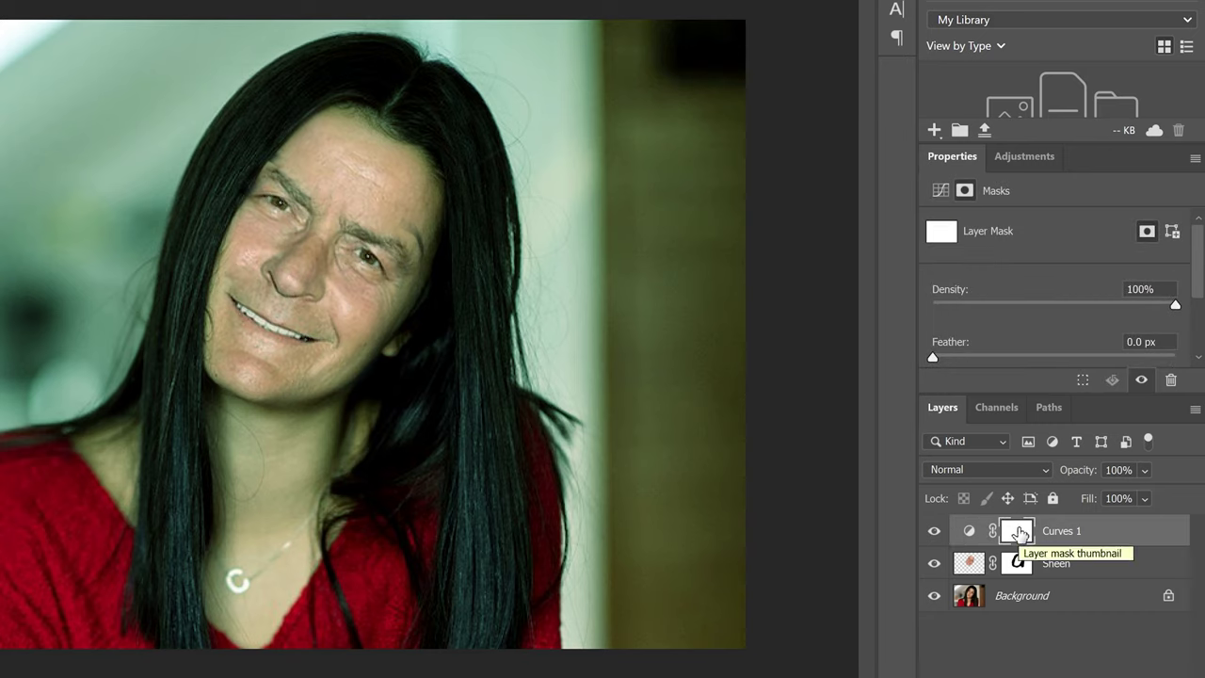
{"action": "key", "text": "ctrl+i"}
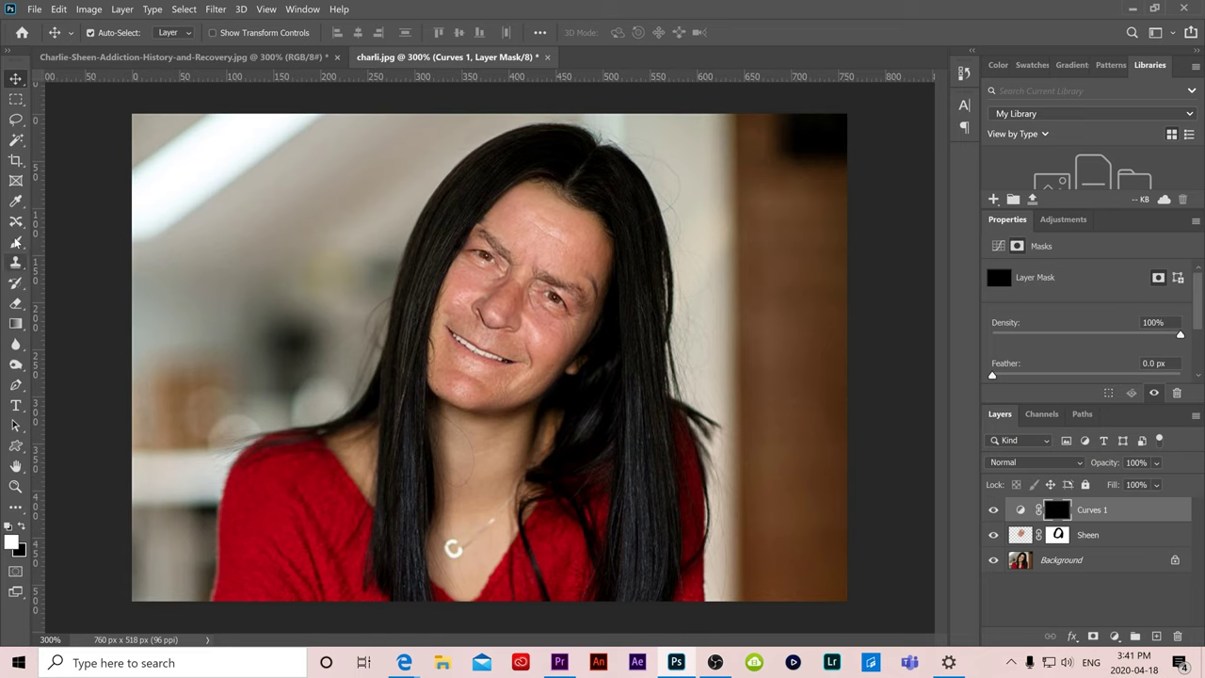
- With a 50 px brush, paint white on the Curves 1 mask from nose to forehead
{"action": "left_click", "coordinate": [16, 243]}
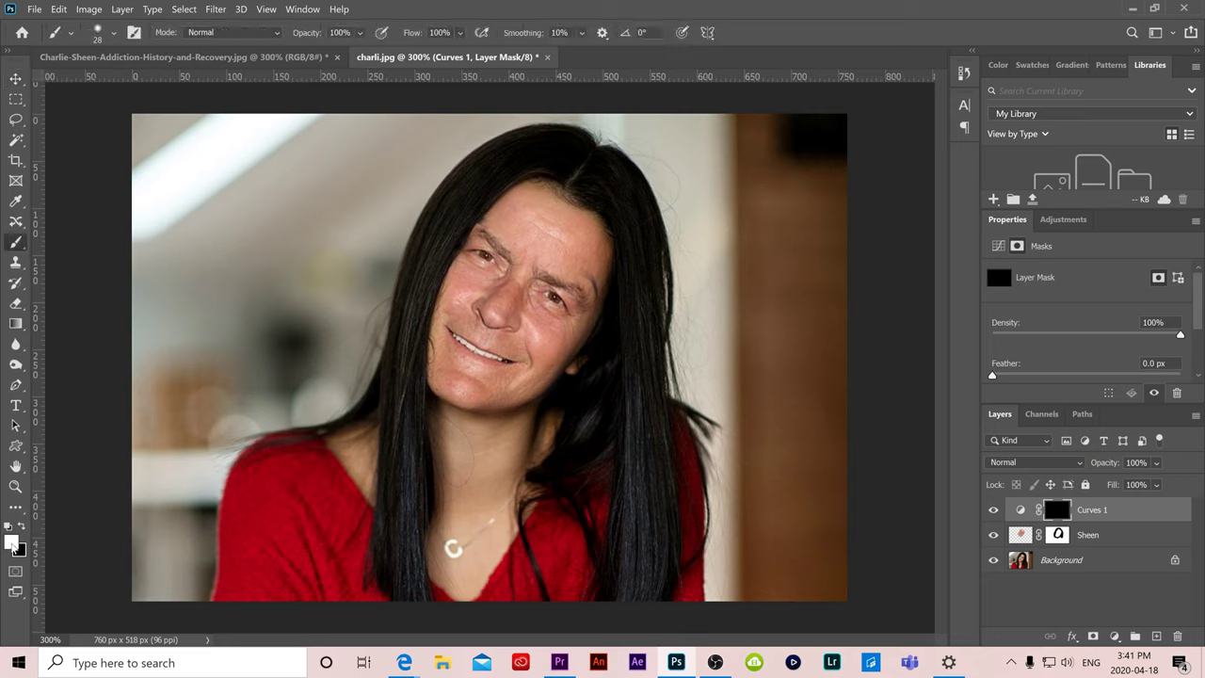
{"action": "left_click", "coordinate": [113, 32]}
{"action": "left_click_drag", "start_coordinate": [104, 83], "coordinate": [112, 83]}
{"action": "left_click", "coordinate": [453, 231]}
{"action": "mouse_move", "coordinate": [499, 297]}
{"action": "left_mouse_down"}
{"action": "mouse_move", "coordinate": [485, 231]}
{"action": "mouse_move", "coordinate": [553, 193]}
{"action": "mouse_move", "coordinate": [584, 211]}
{"action": "mouse_move", "coordinate": [595, 245]}
{"action": "mouse_move", "coordinate": [586, 315]}
{"action": "mouse_move", "coordinate": [548, 375]}
{"action": "mouse_move", "coordinate": [504, 403]}
{"action": "mouse_move", "coordinate": [466, 403]}
{"action": "mouse_move", "coordinate": [440, 386]}
{"action": "mouse_move", "coordinate": [428, 320]}
{"action": "mouse_move", "coordinate": [490, 221]}
{"action": "mouse_move", "coordinate": [527, 320]}
{"action": "left_mouse_up"}
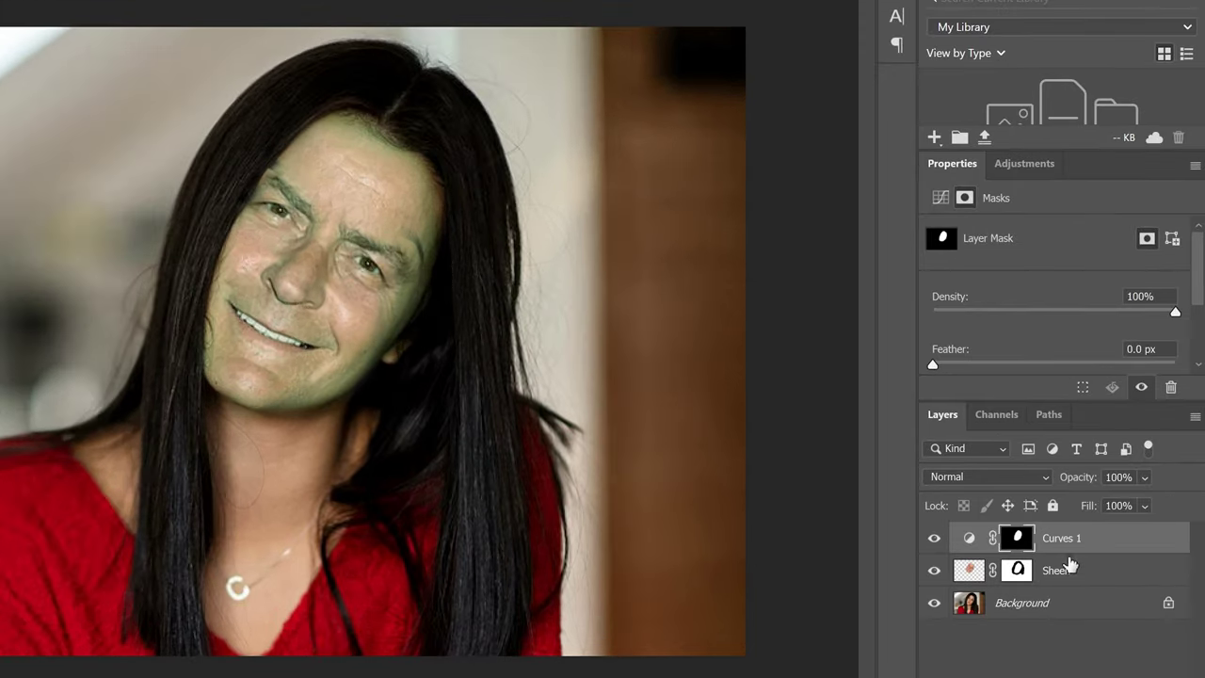
- Drop the Curves 1 layer opacity to 0%, then raise it back up
{"action": "left_click", "coordinate": [1145, 478]}
{"action": "left_click_drag", "start_coordinate": [1187, 504], "coordinate": [1078, 507]}
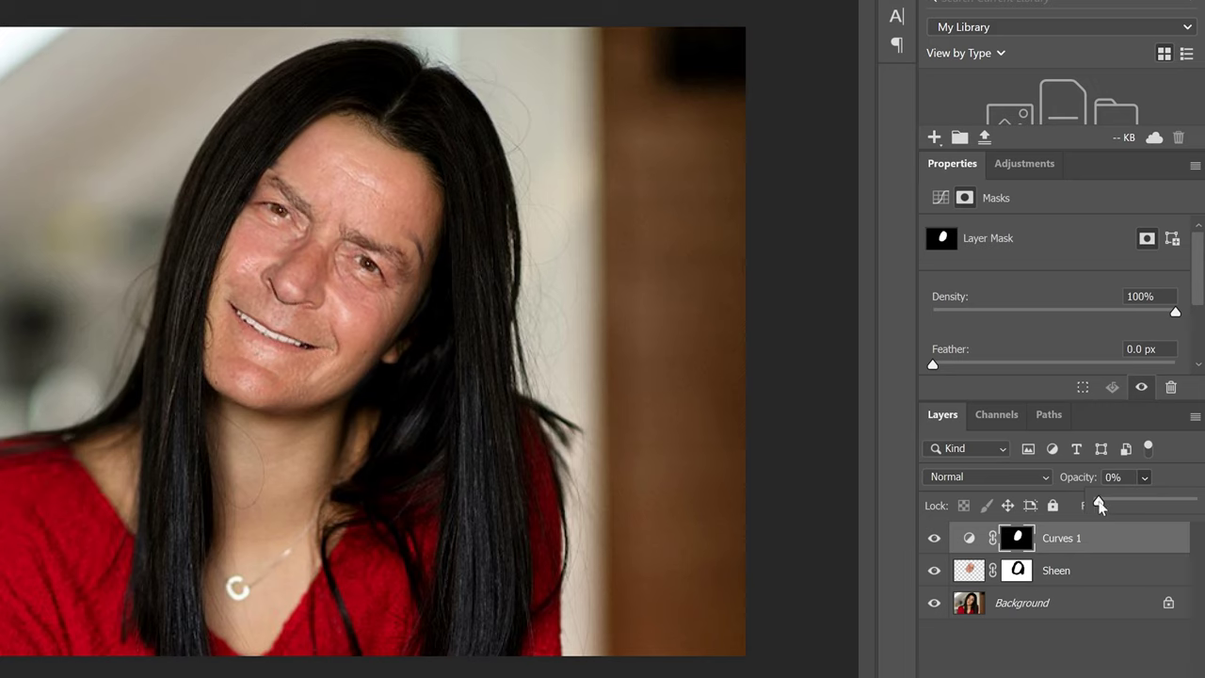
{"action": "left_click_drag", "start_coordinate": [1099, 506], "coordinate": [1135, 507]}
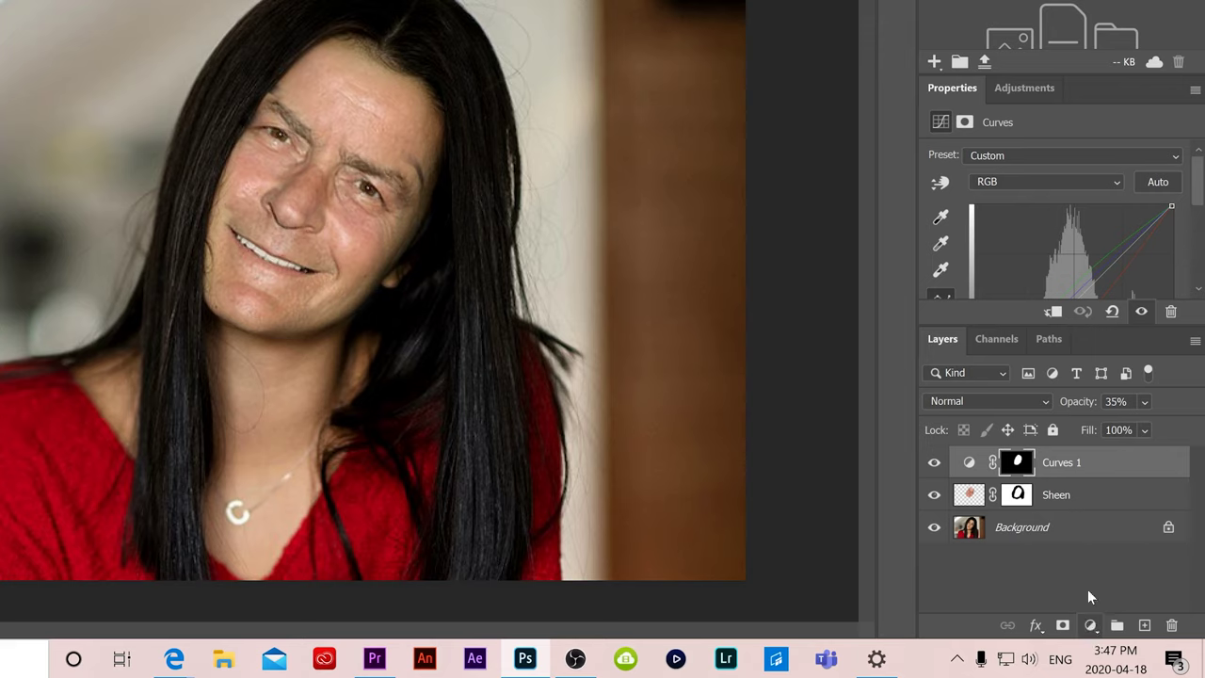
- Add a Curves 2 adjustment layer with upper and lower control points on the curve
{"action": "left_click", "coordinate": [1090, 625]}
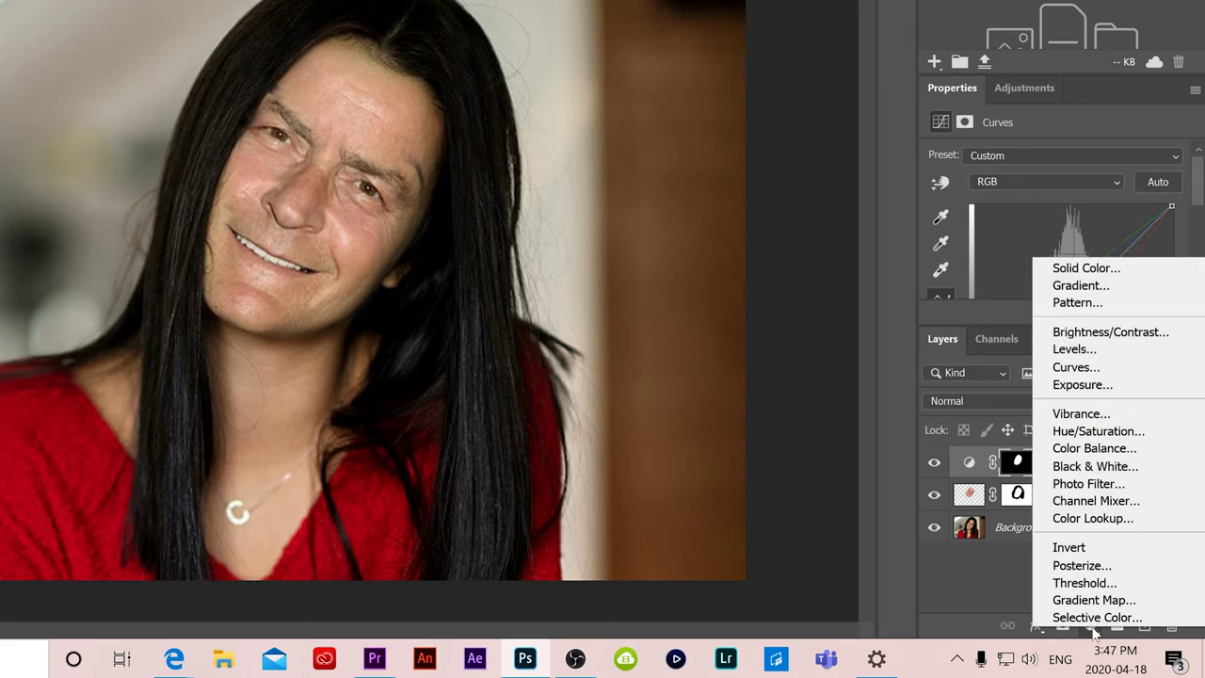
{"action": "left_click", "coordinate": [1073, 367]}
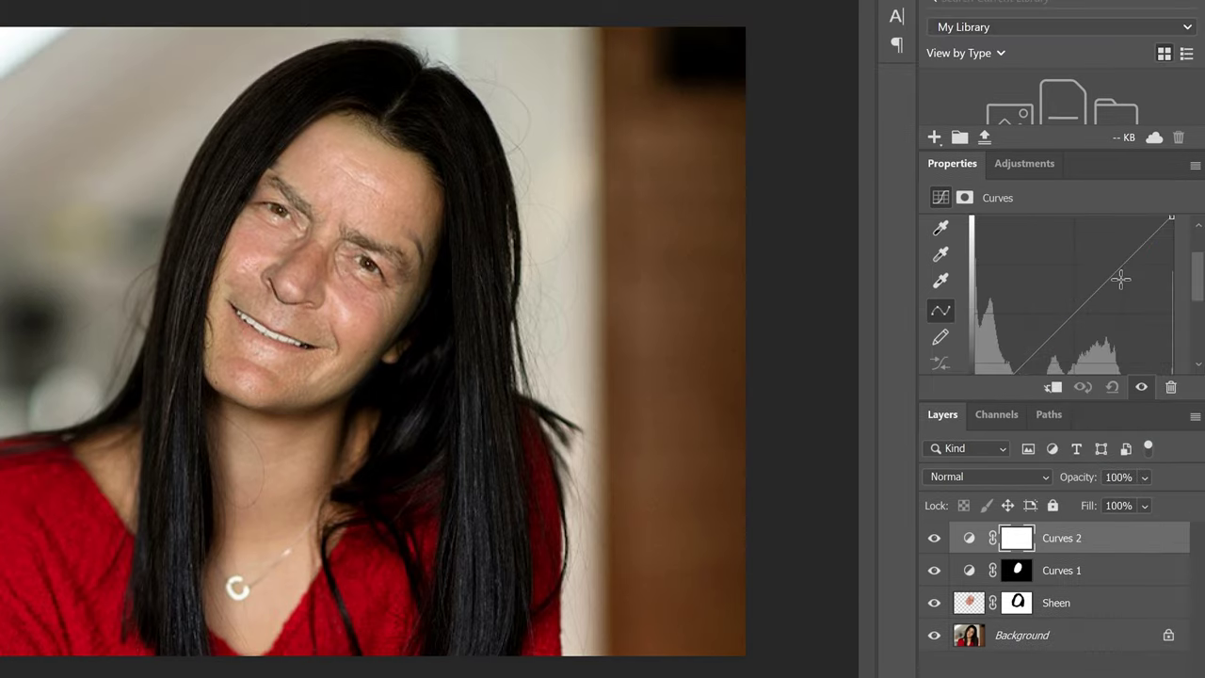
{"action": "left_click", "coordinate": [1114, 204]}
{"action": "left_click", "coordinate": [1043, 350]}
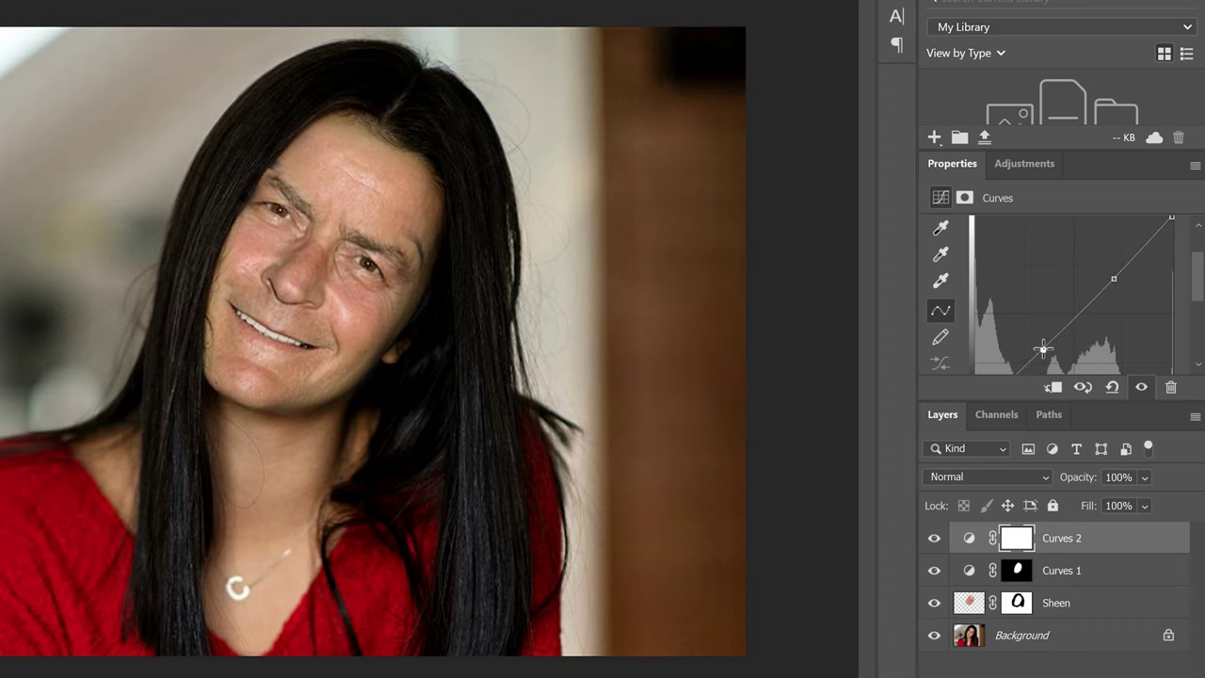
{"action": "left_click", "coordinate": [1112, 278]}
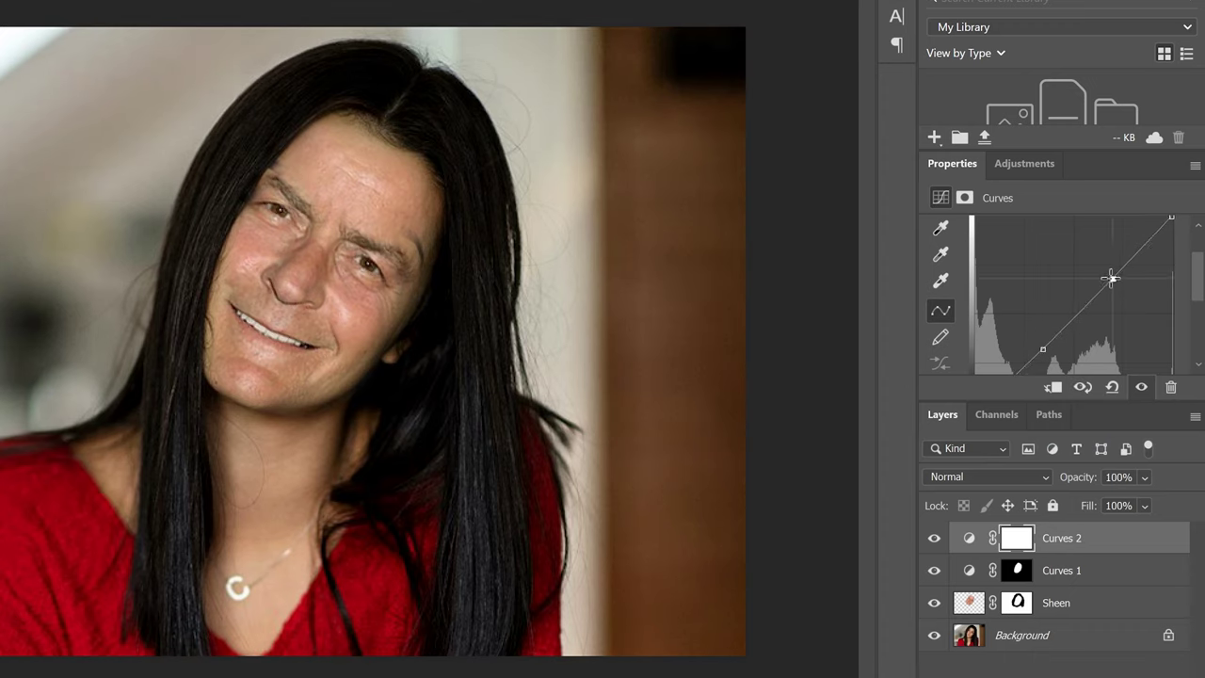
{"action": "left_click", "coordinate": [1043, 349]}
- Toggle Curves 2 off and on twice to compare the photo with and without the contrast
{"action": "left_click", "coordinate": [934, 541]}
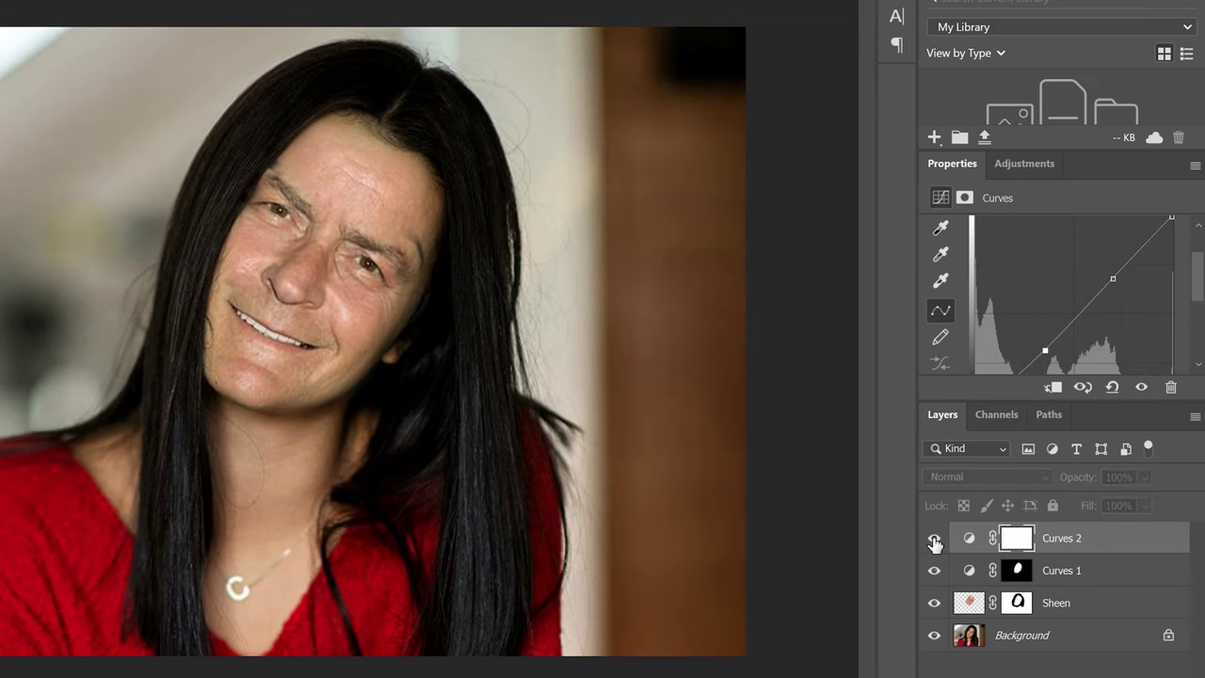
{"action": "left_click", "coordinate": [934, 542]}
{"action": "left_click", "coordinate": [934, 541]}
{"action": "left_click", "coordinate": [933, 541]}
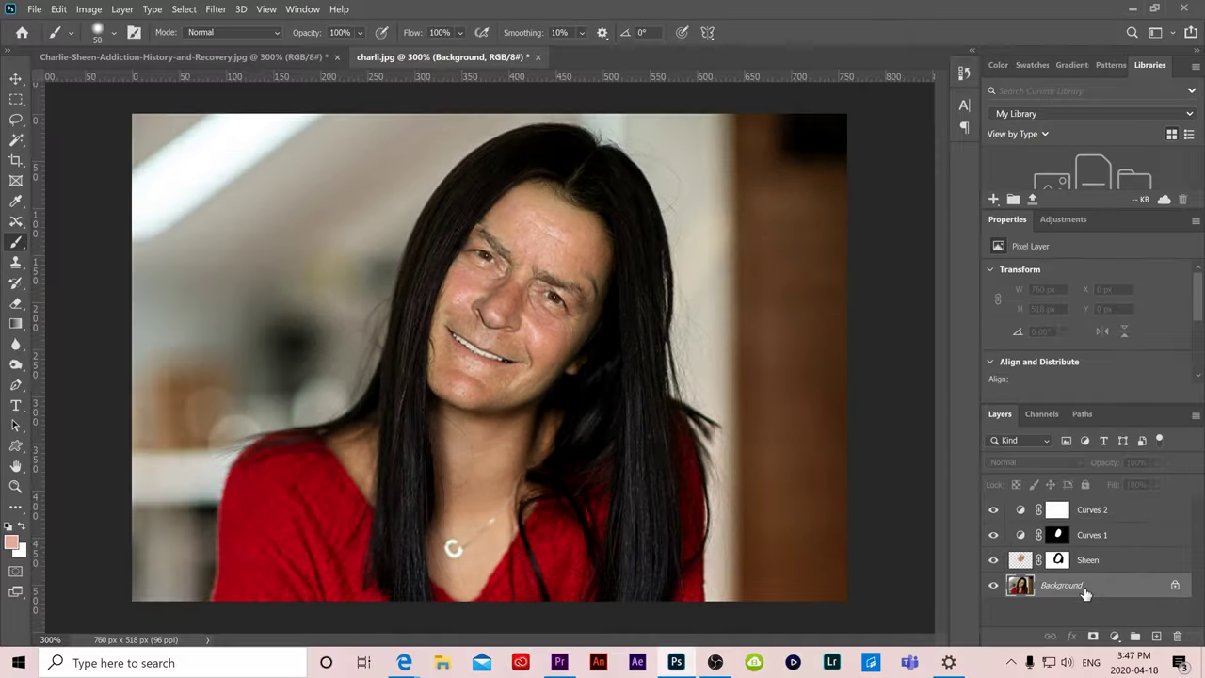
- Duplicate the Background layer and move the Background copy to the top of the stack
{"action": "left_click", "coordinate": [1043, 636]}
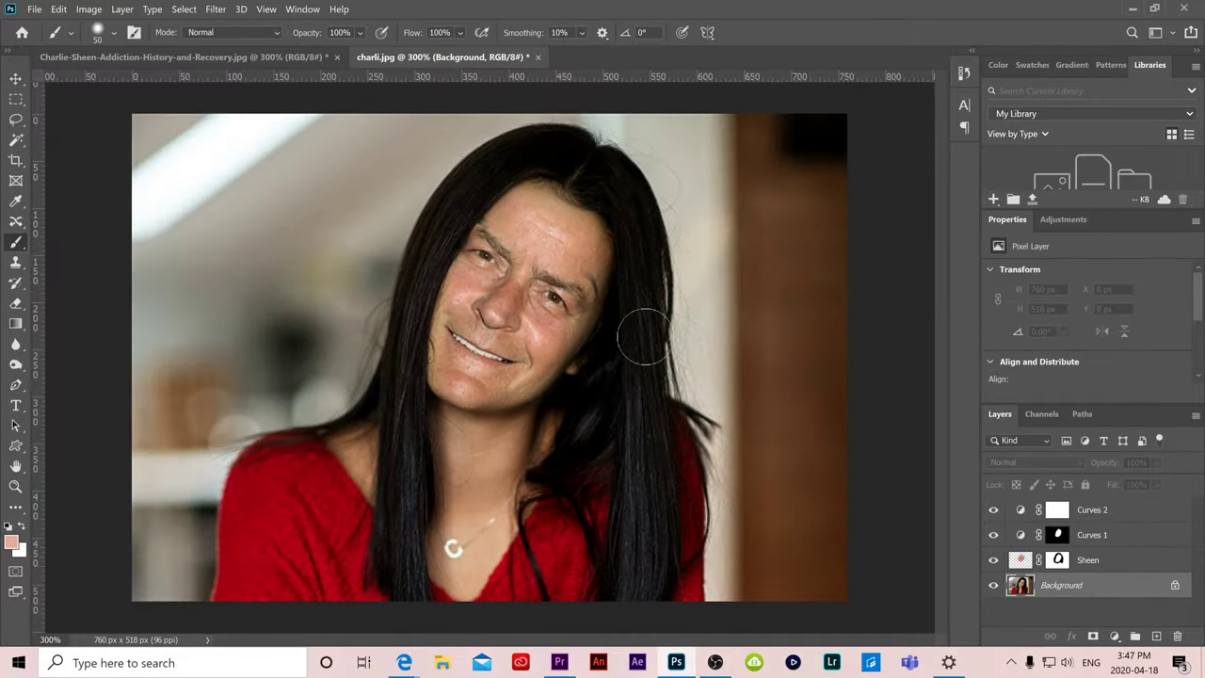
{"action": "left_click", "coordinate": [122, 9]}
{"action": "left_click", "coordinate": [162, 62]}
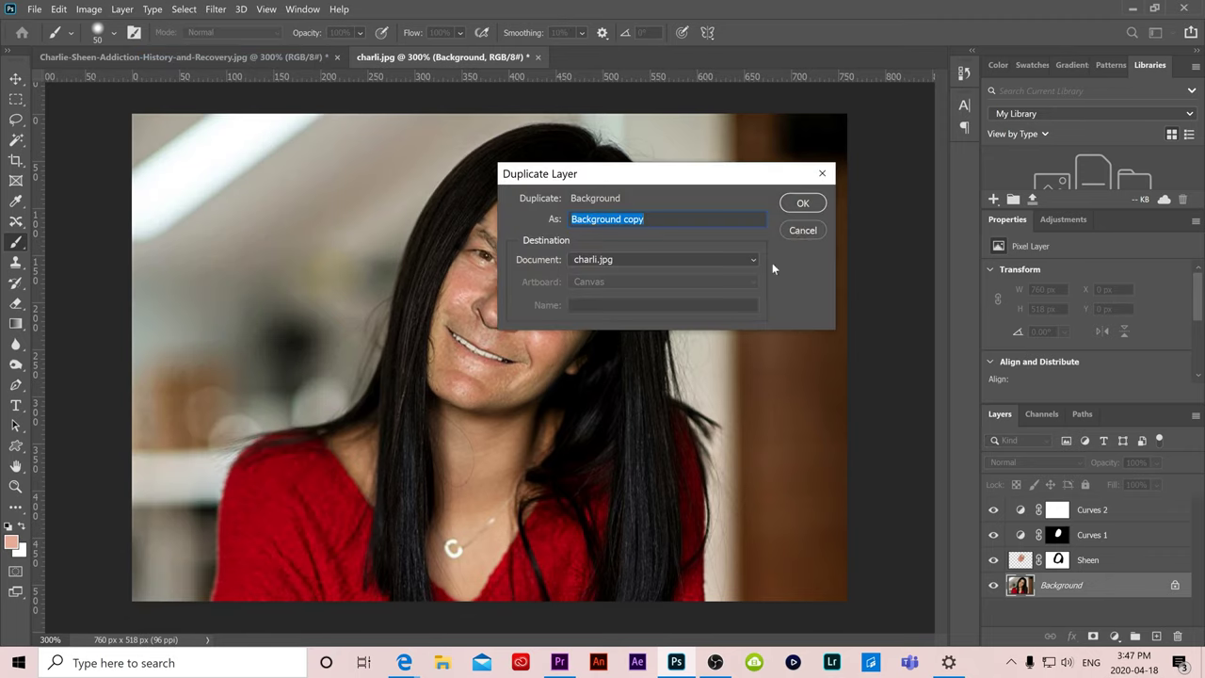
{"action": "left_click", "coordinate": [802, 204]}
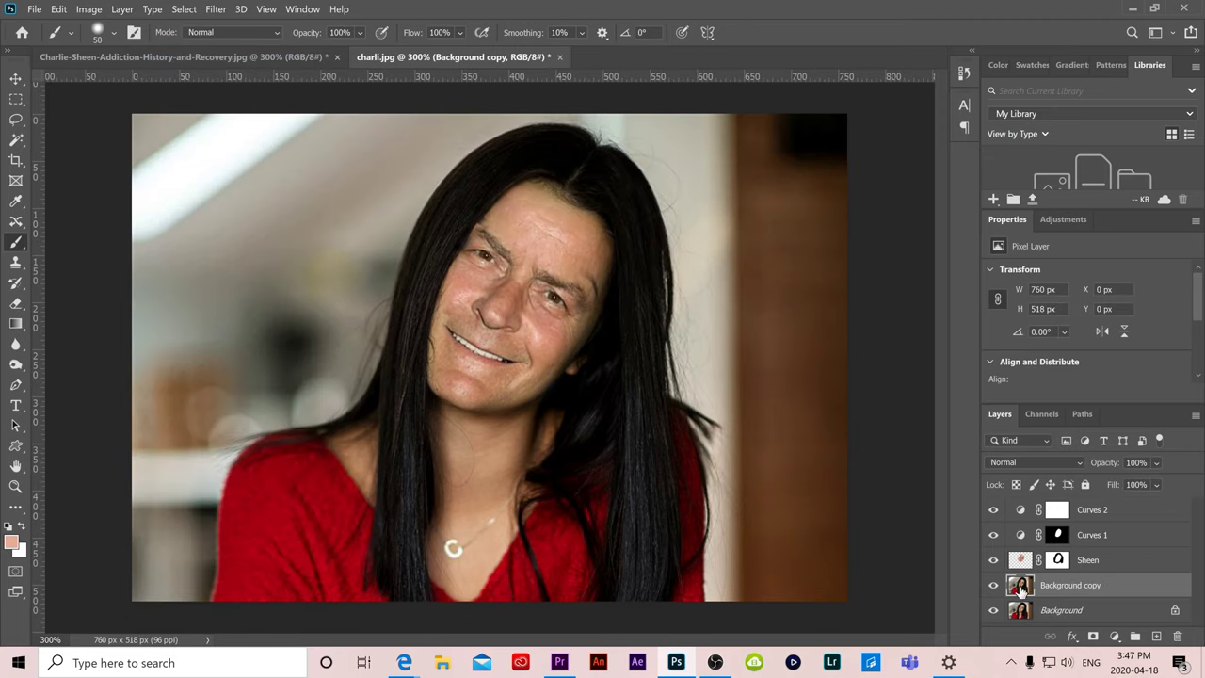
{"action": "left_click_drag", "start_coordinate": [1020, 588], "coordinate": [1046, 514]}
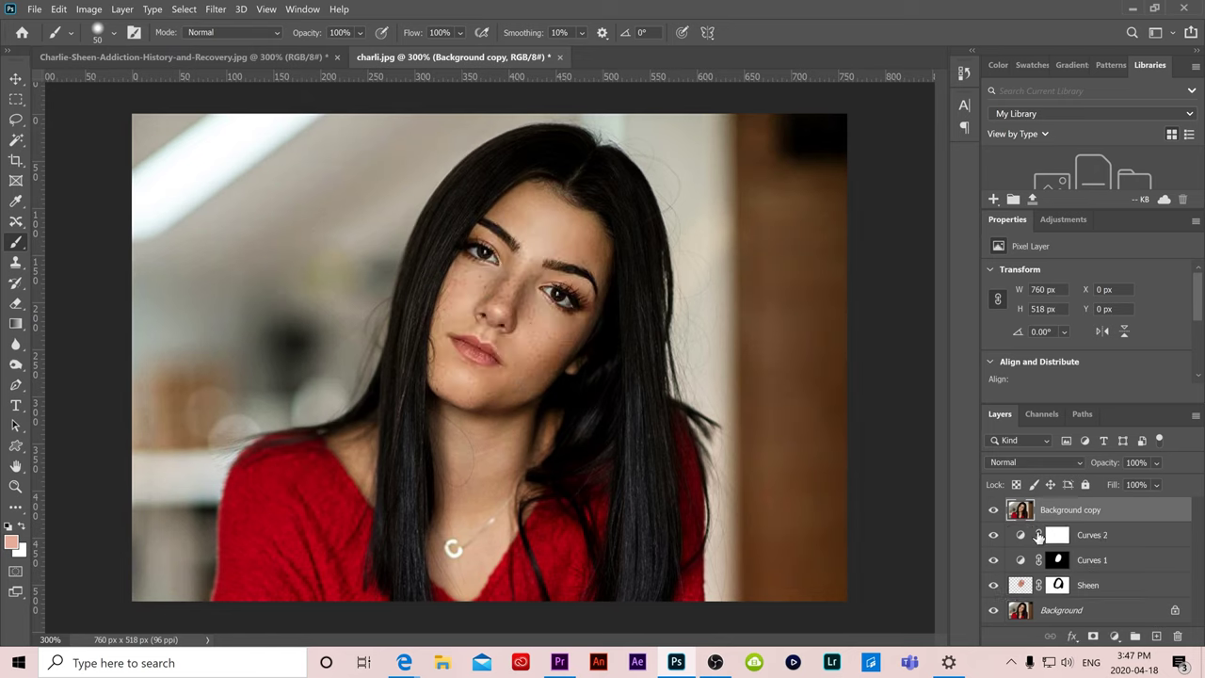
- Toggle the Background copy's visibility to compare the original portrait with the face swap, leaving it hidden
{"action": "left_click", "coordinate": [995, 512]}
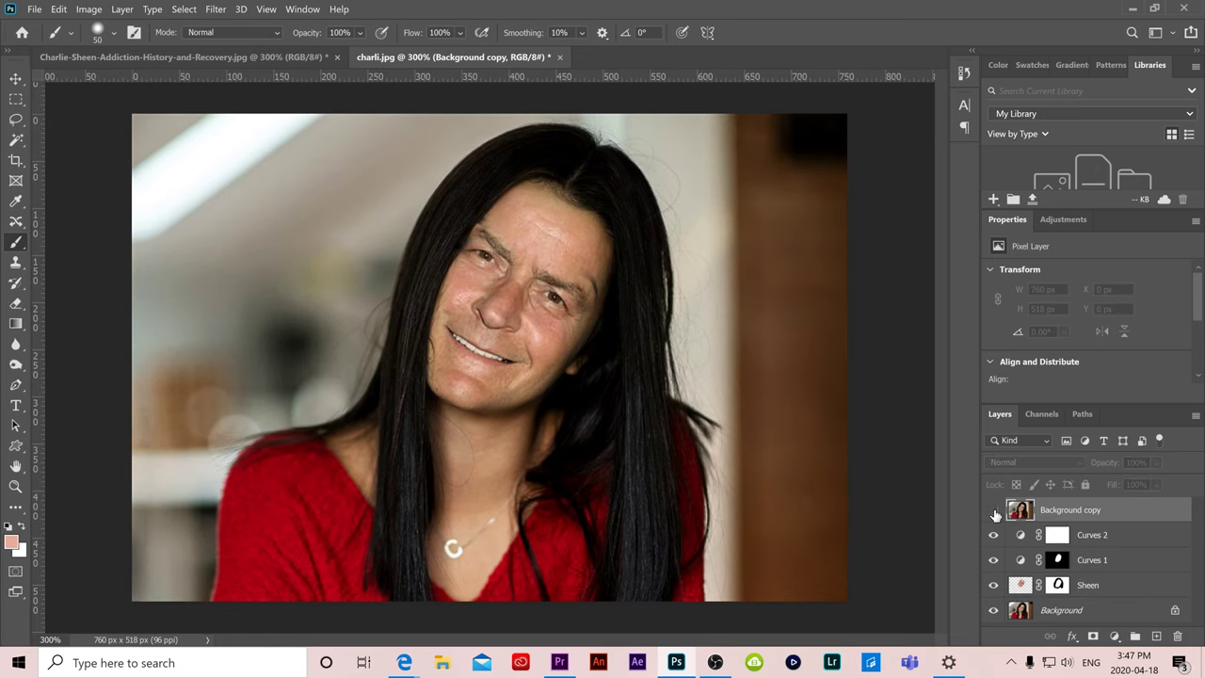
{"action": "left_click", "coordinate": [994, 511]}
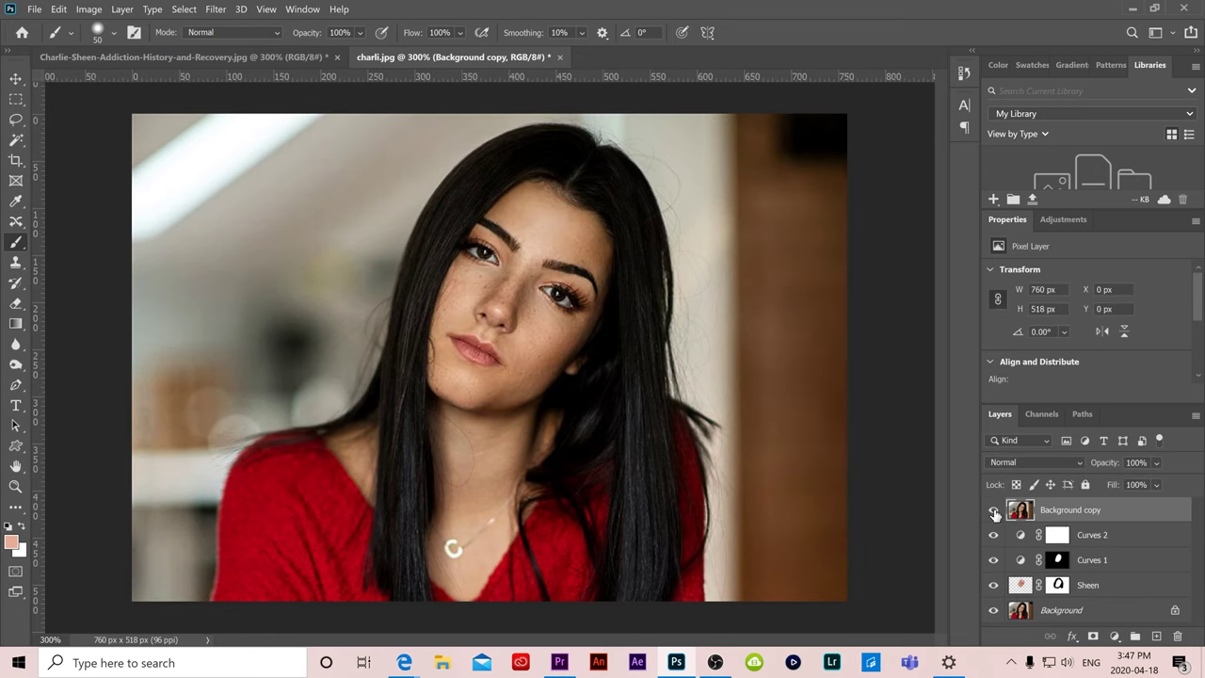
{"action": "left_click", "coordinate": [995, 511]}
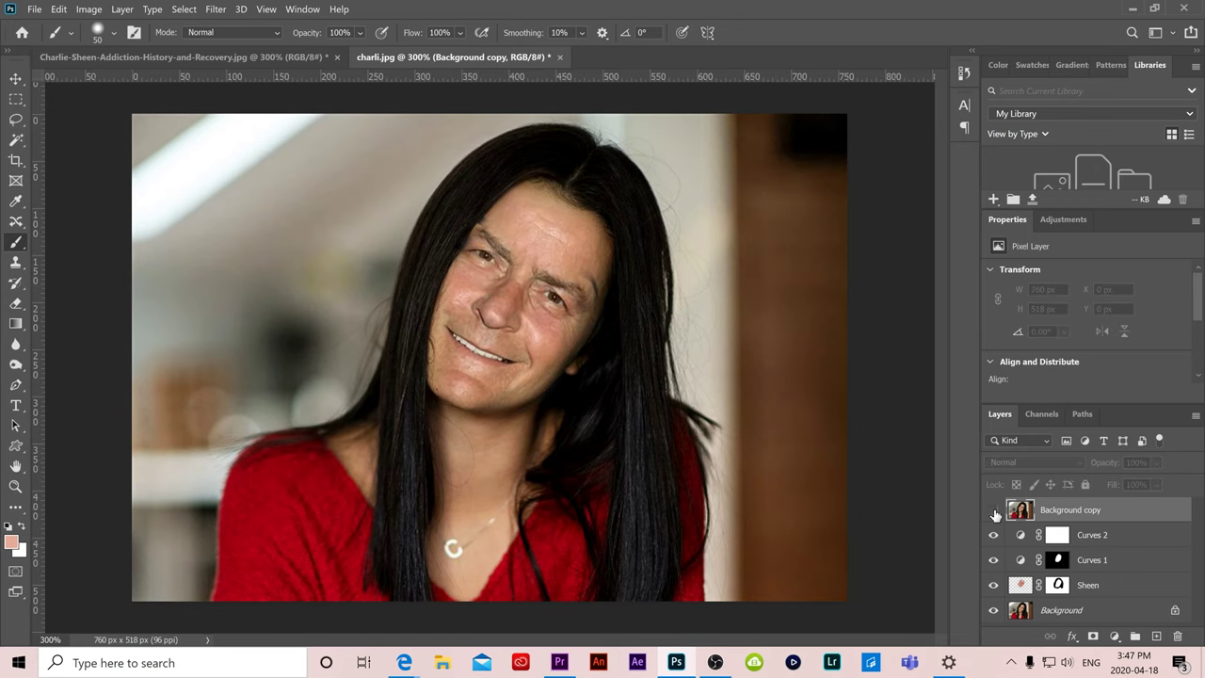